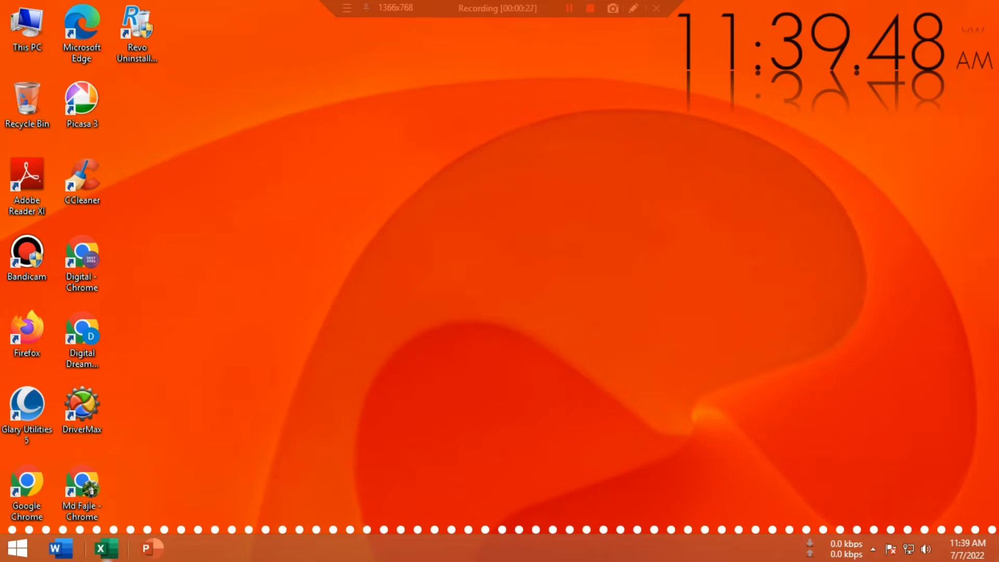
Switch to Excel and create a blank workbook
left_click(105, 547)
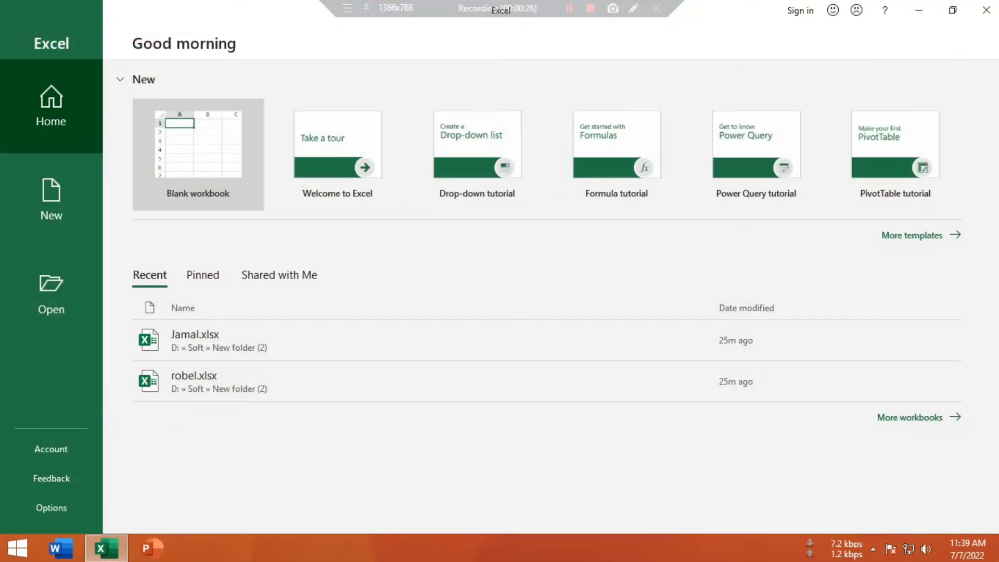
left_click(198, 155)
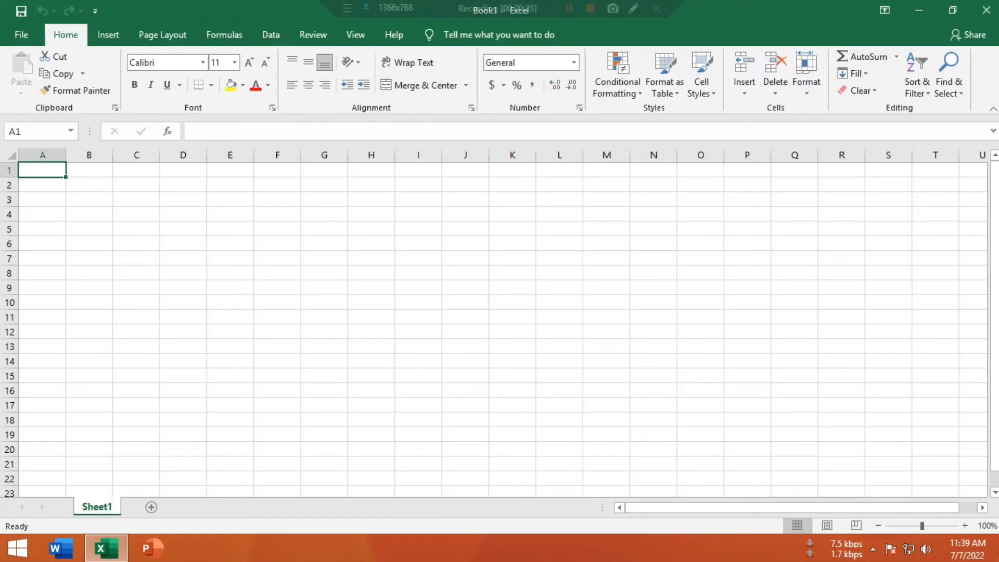
left_click(559, 301)
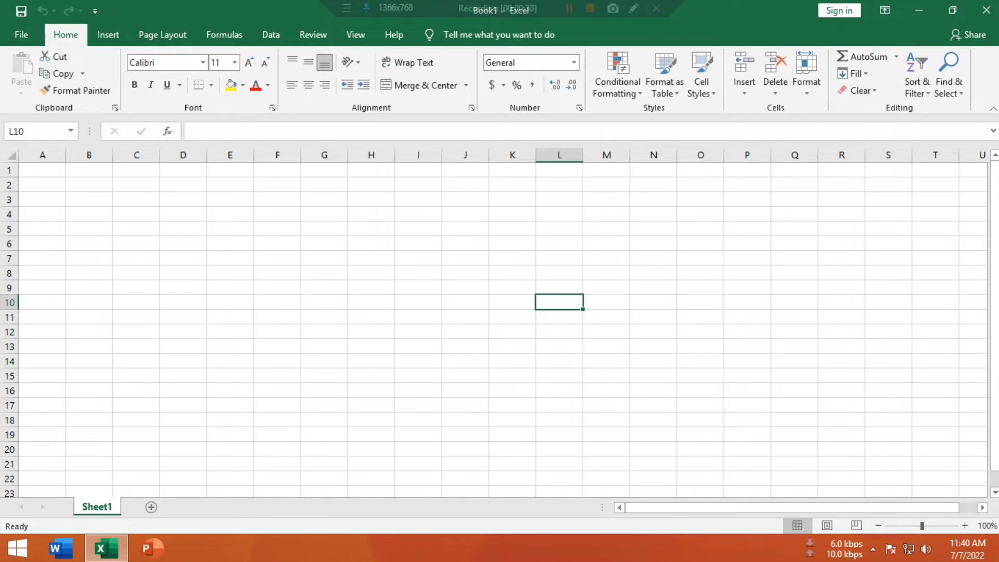
Enter the text Digital in cell J8
left_click(465, 273)
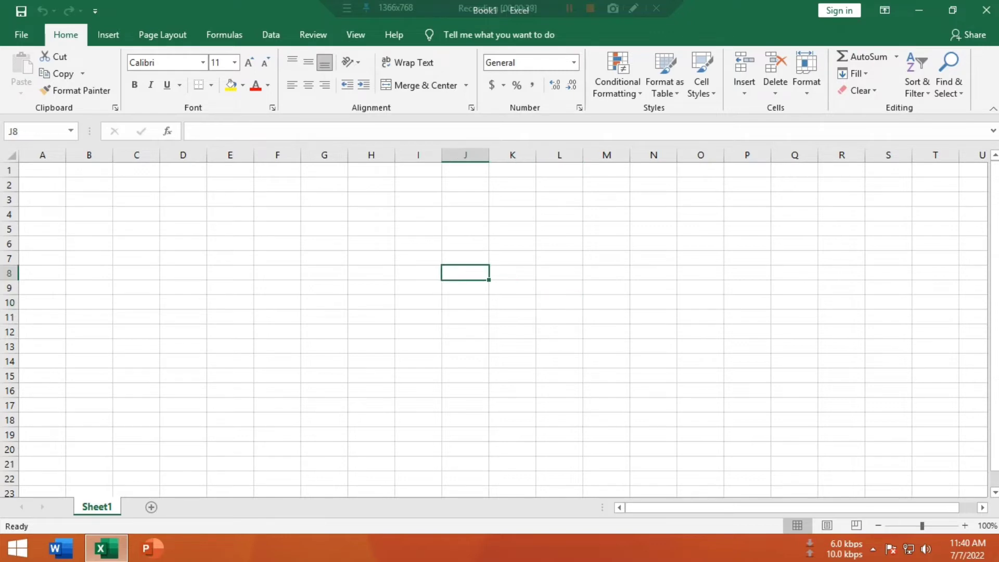
type("D")
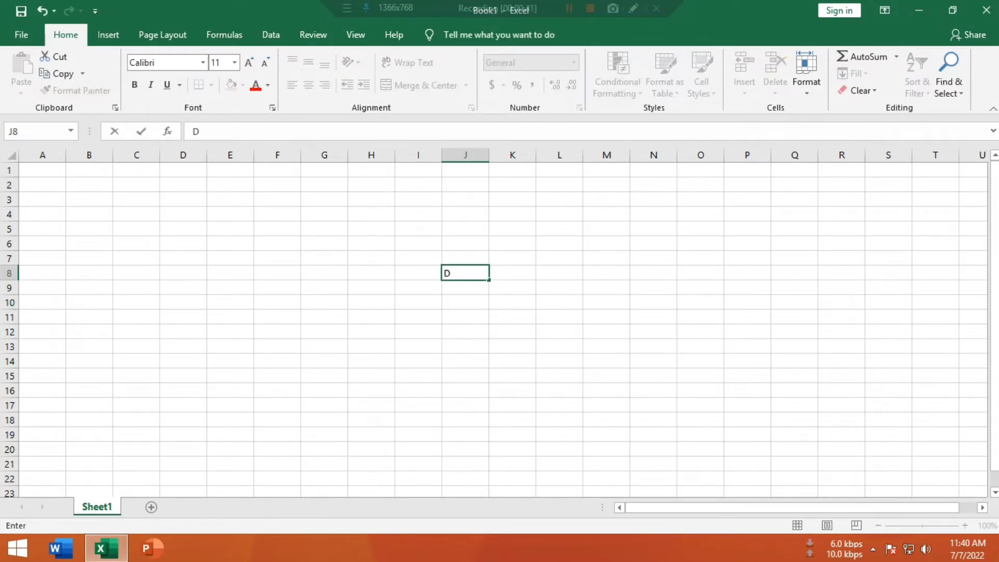
type("igital")
left_click(476, 273)
left_click(465, 303)
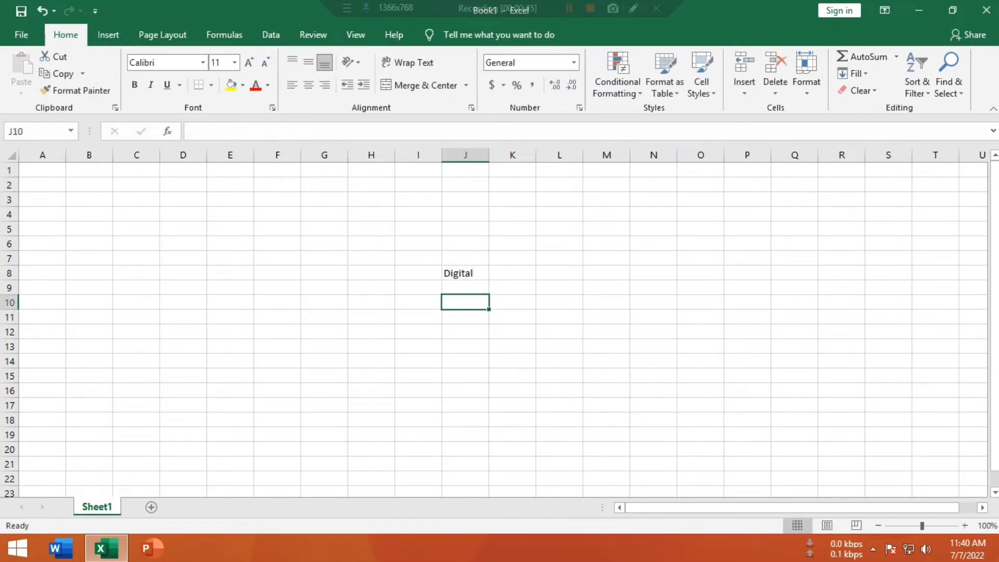
Widen column J and increase the height of row 8 to enlarge the cell containing Digital
left_click_drag(488, 155, 574, 154)
left_click(494, 273)
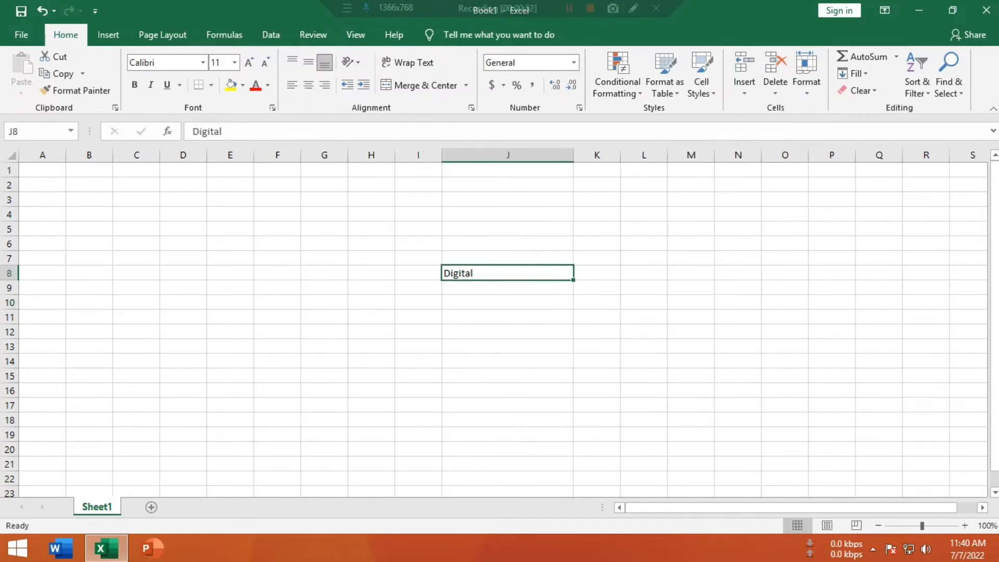
left_click_drag(9, 280, 10, 370)
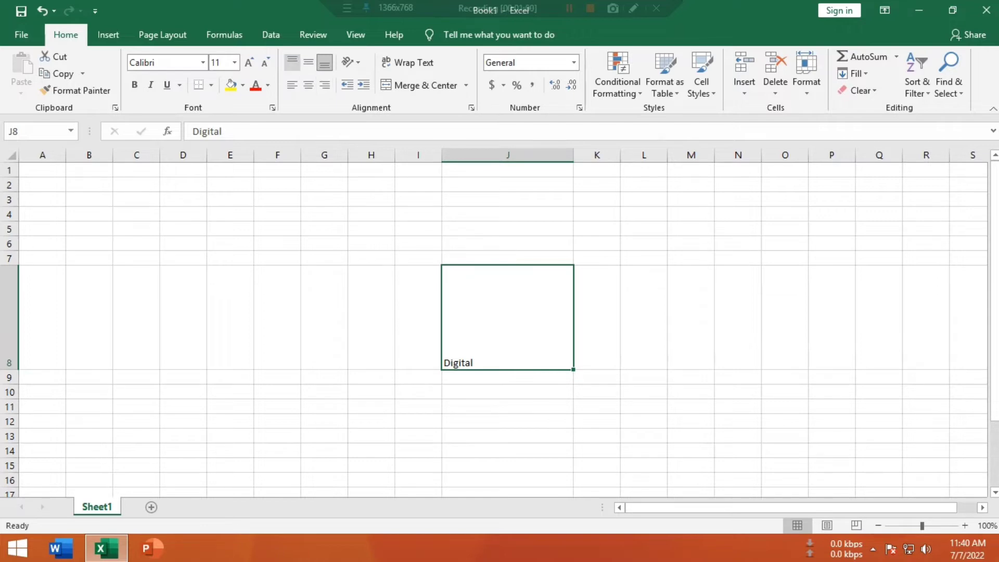
Try the top, middle and bottom vertical alignments on cell J8, ending with top alignment
left_click(292, 62)
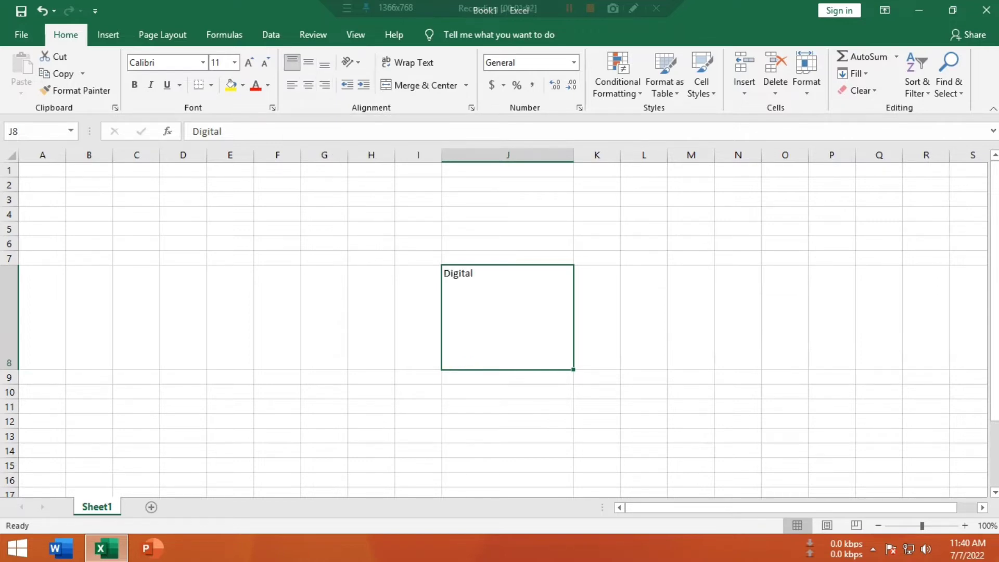
left_click(309, 62)
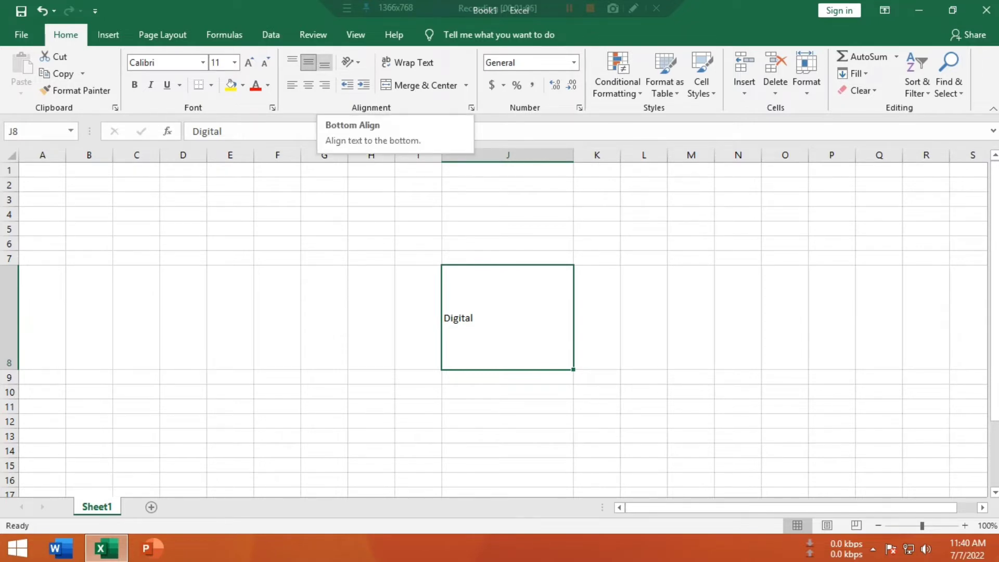
left_click(324, 62)
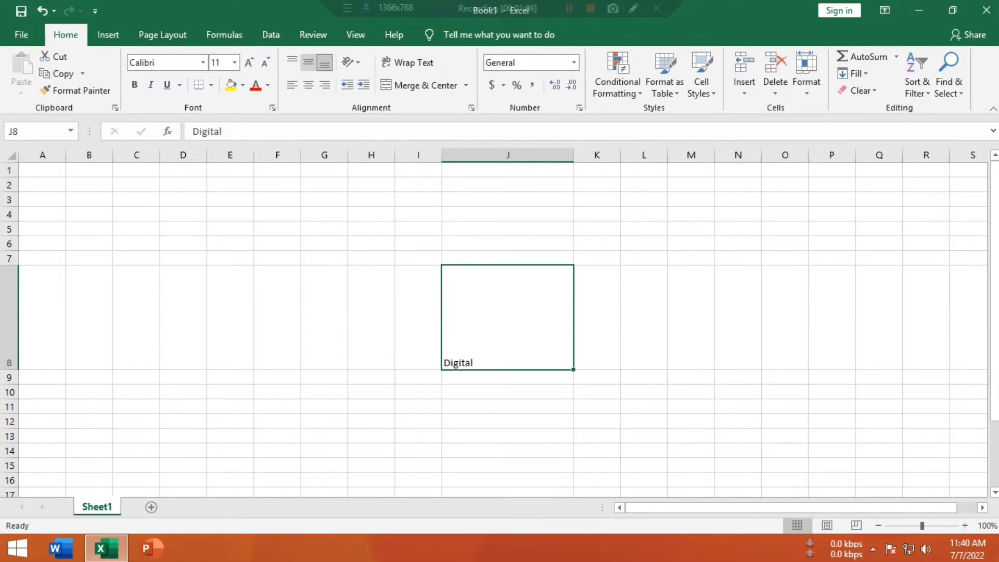
left_click(309, 62)
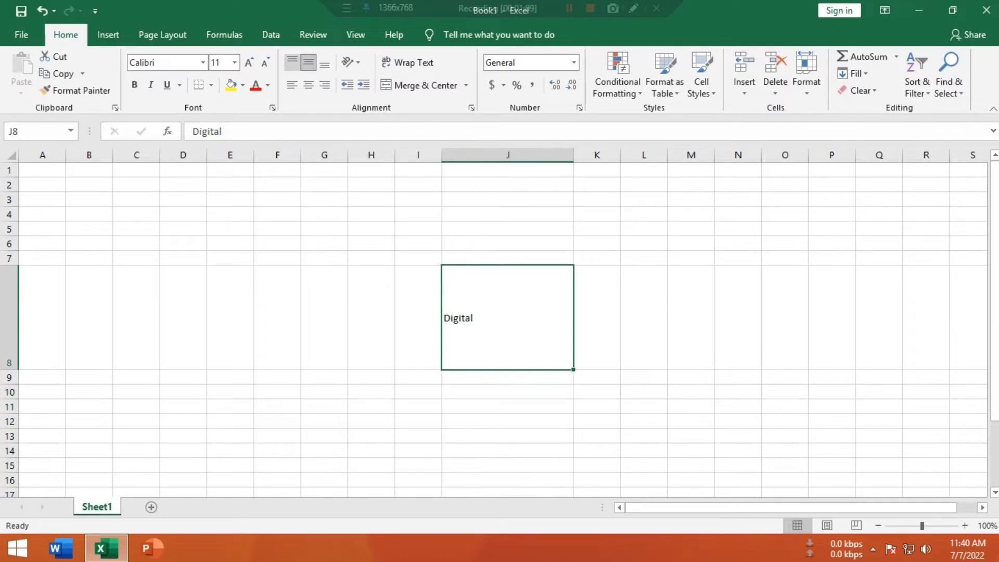
left_click(292, 62)
left_click(308, 62)
left_click(324, 63)
left_click(292, 62)
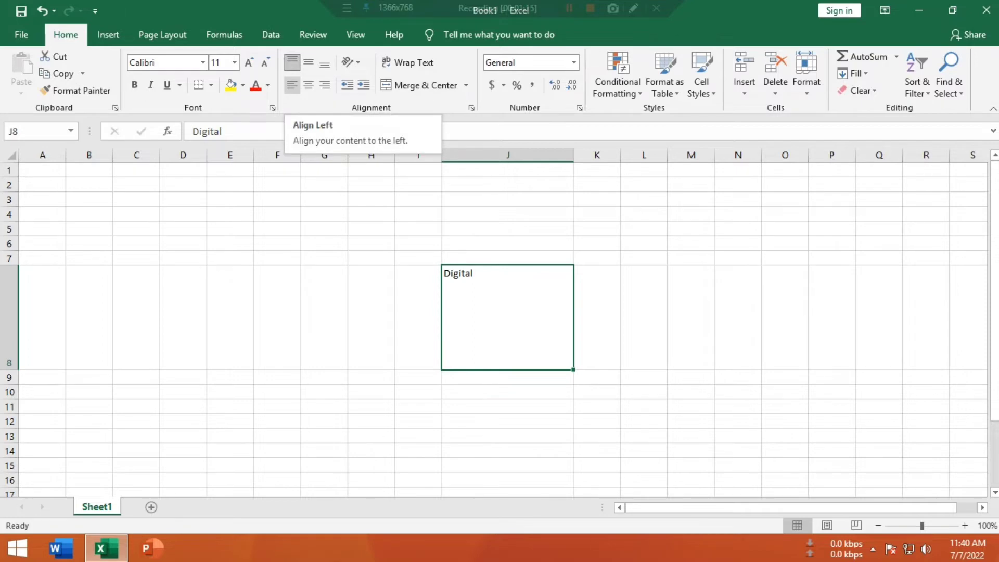
Try center and right alignment on cell J8, ending with its text centered horizontally and vertically
left_click(308, 85)
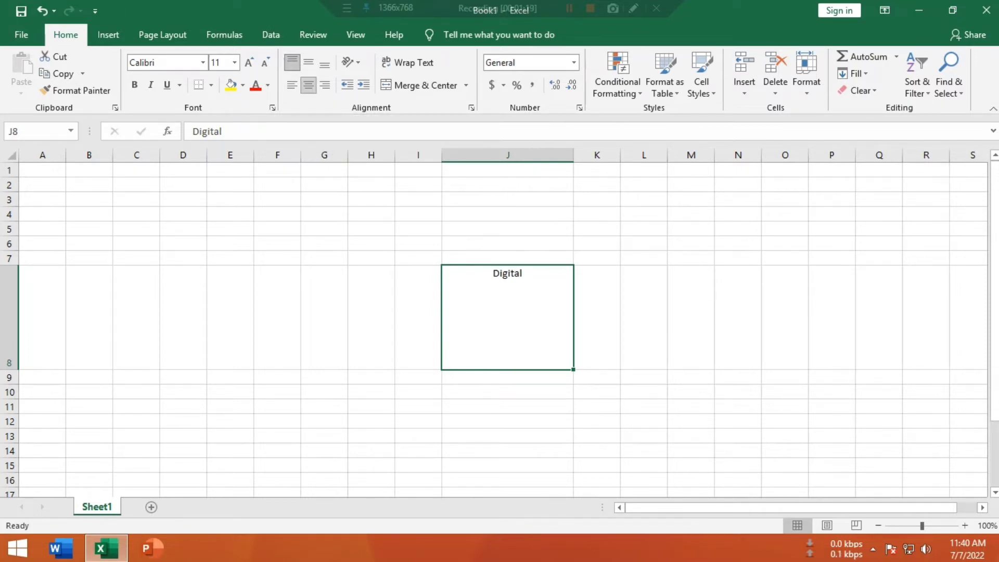
left_click(325, 85)
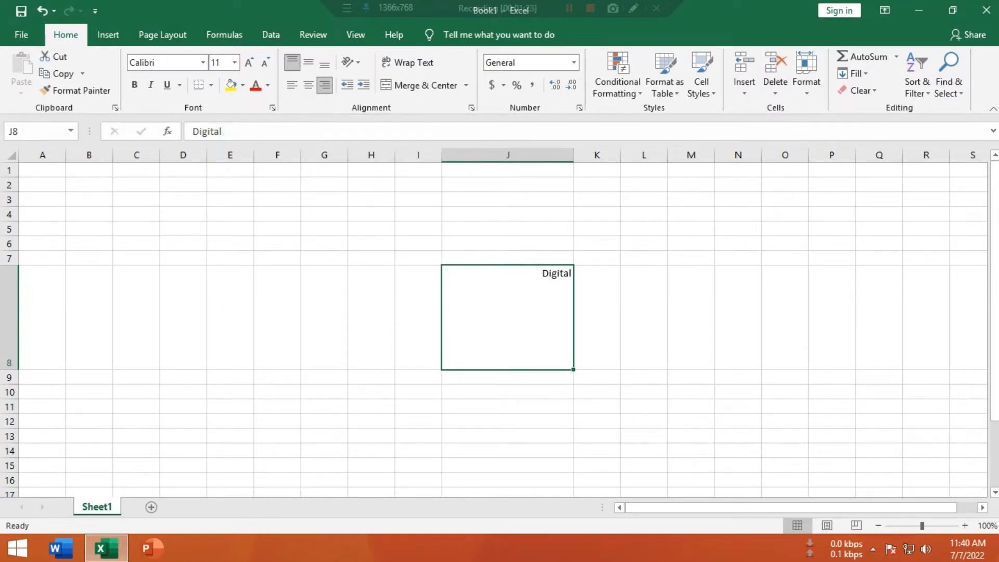
left_click(309, 62)
left_click(308, 85)
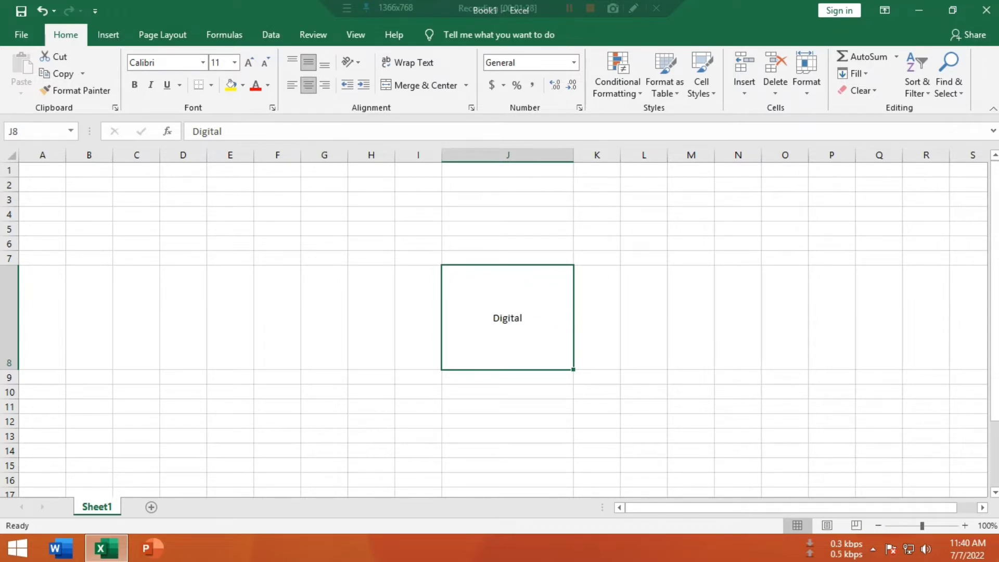
Place the Digital text at the upper-left corner of cell J8 using left and top alignment
left_click(292, 85)
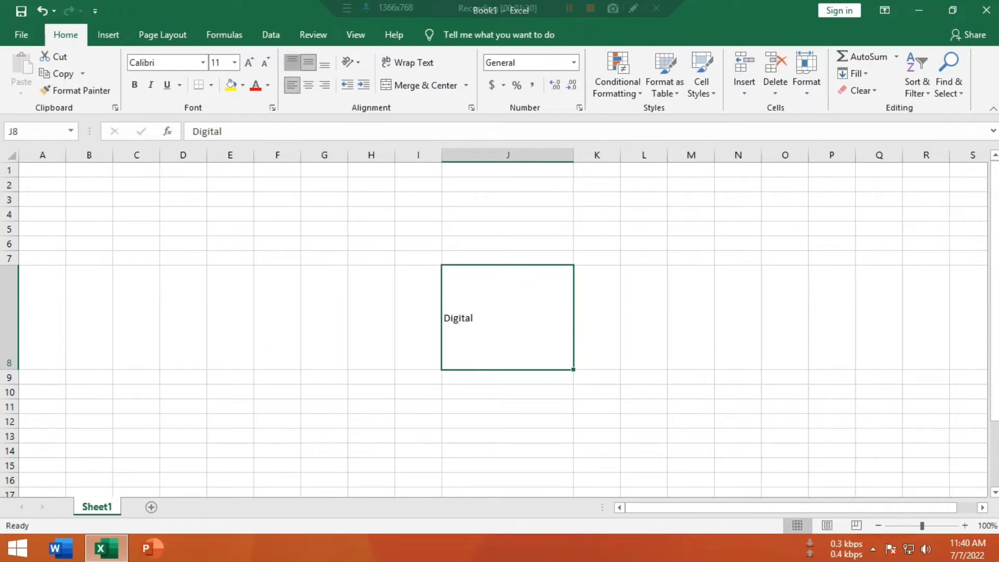
left_click(292, 62)
left_click(292, 85)
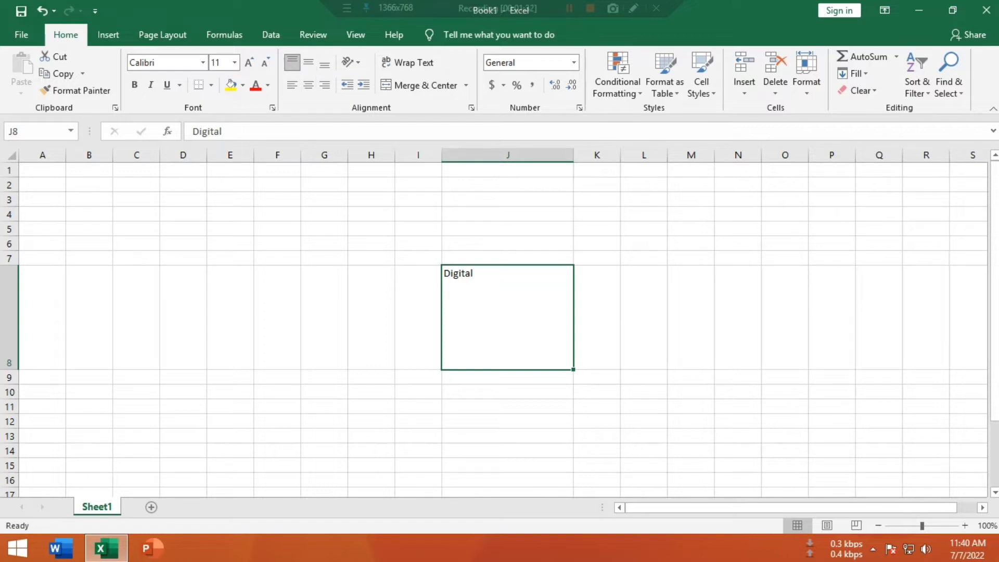
Try bottom alignment on cell J8, ending with its text centered horizontally and vertically in the middle
left_click(324, 63)
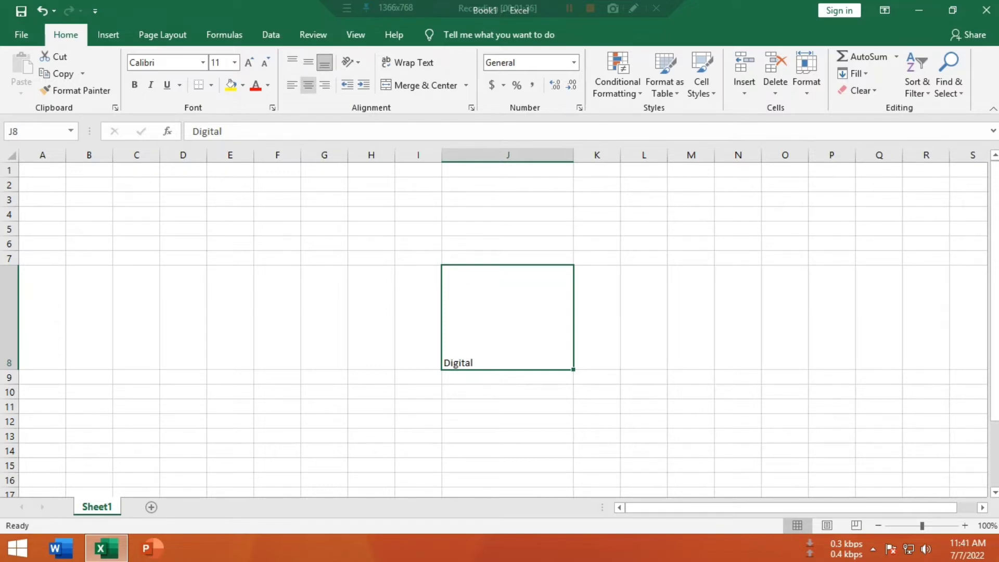
left_click(308, 85)
left_click(308, 62)
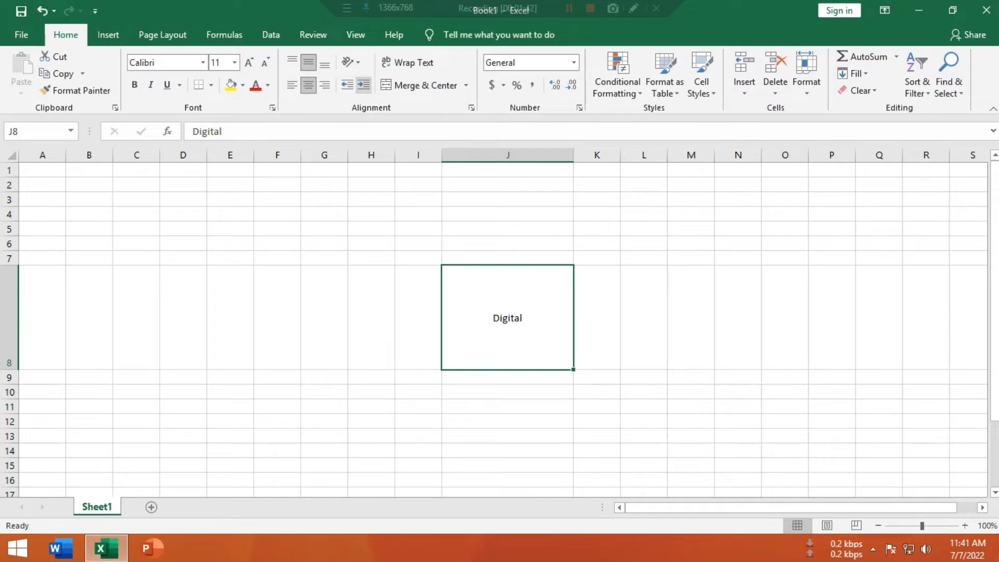
Try the Angle Counterclockwise orientation on the Digital text, followed by Angle Clockwise
left_click(350, 61)
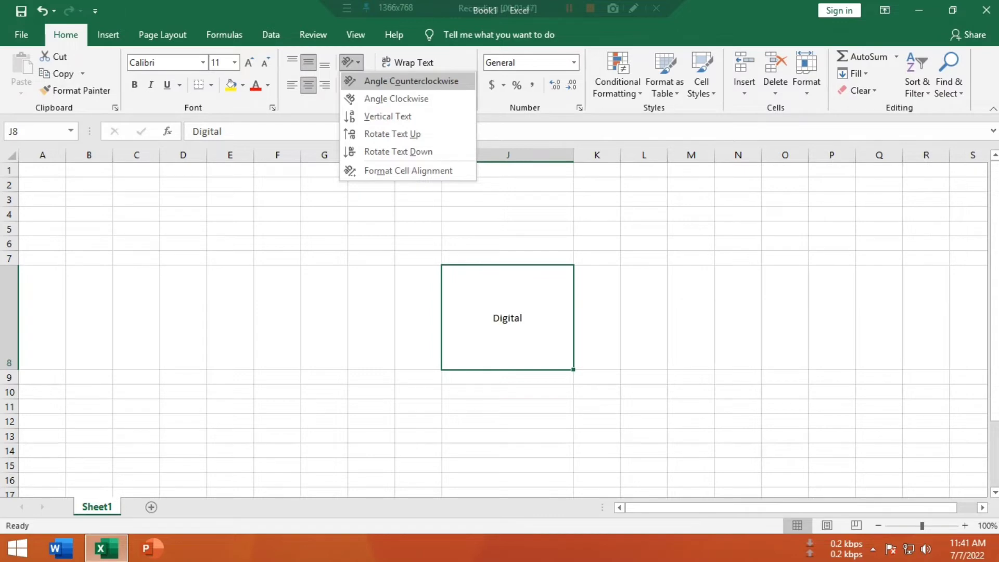
left_click(411, 80)
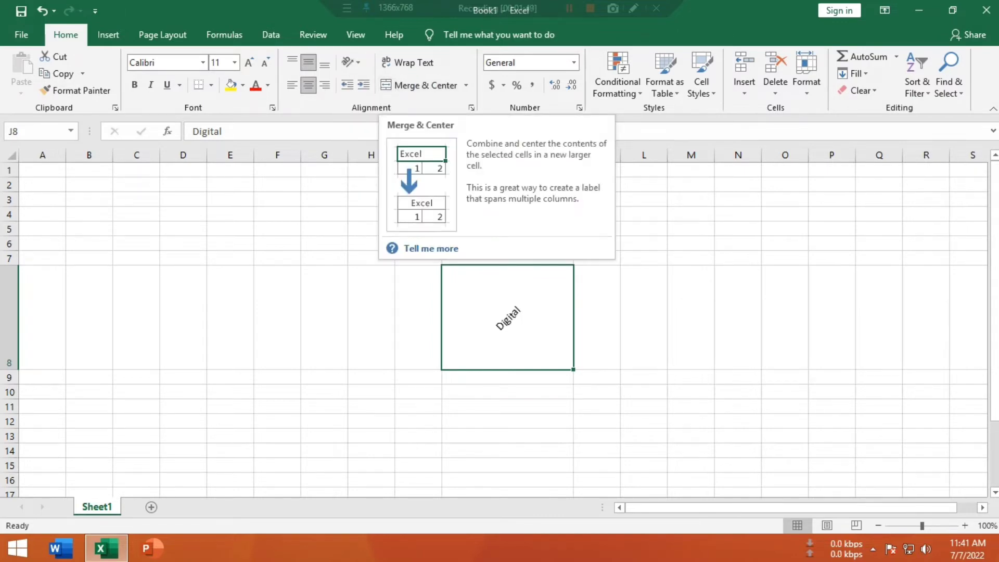
left_click(350, 62)
left_click(396, 98)
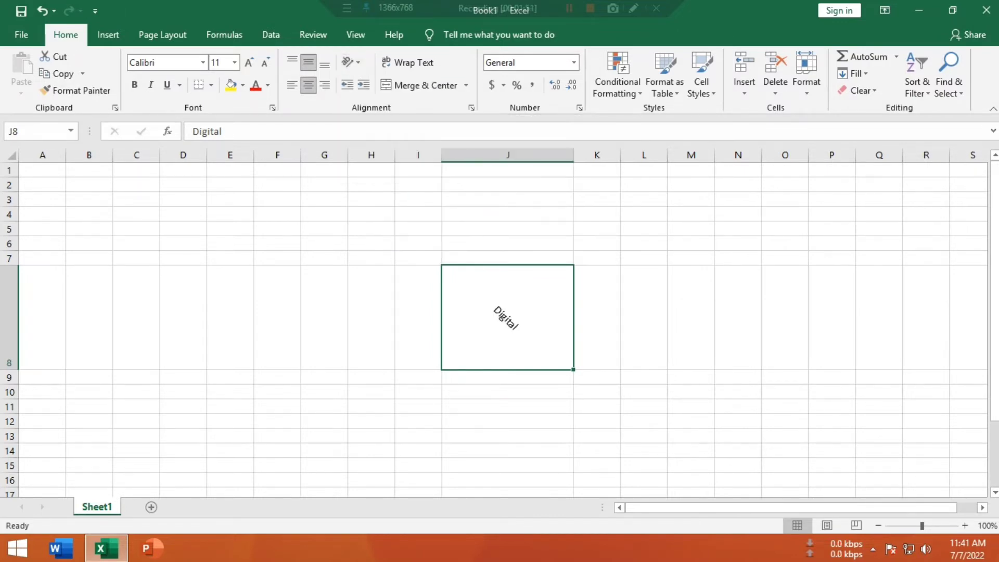
Try the Vertical Text, Rotate Text Up and Rotate Text Down orientations on cell J8
left_click(350, 62)
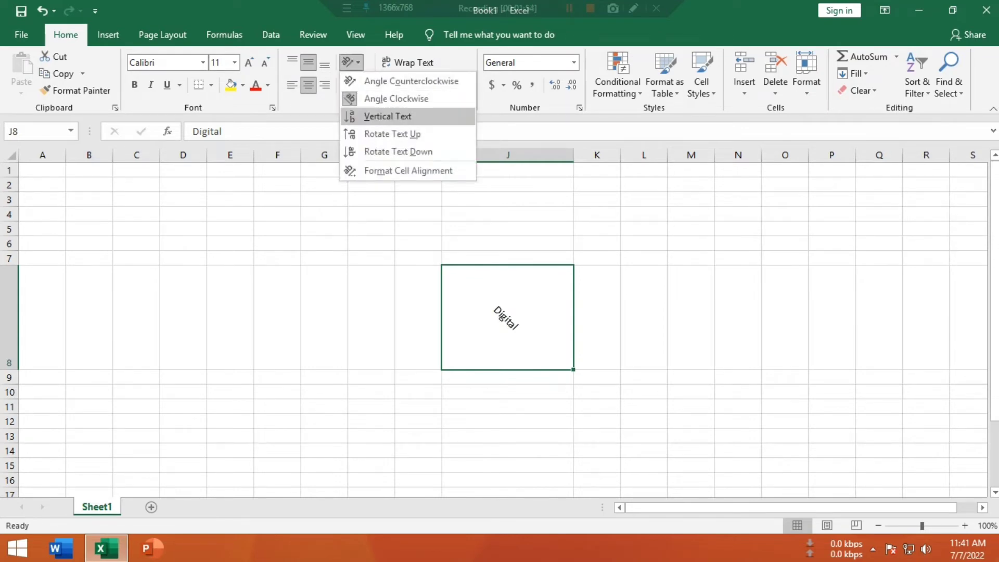
left_click(387, 116)
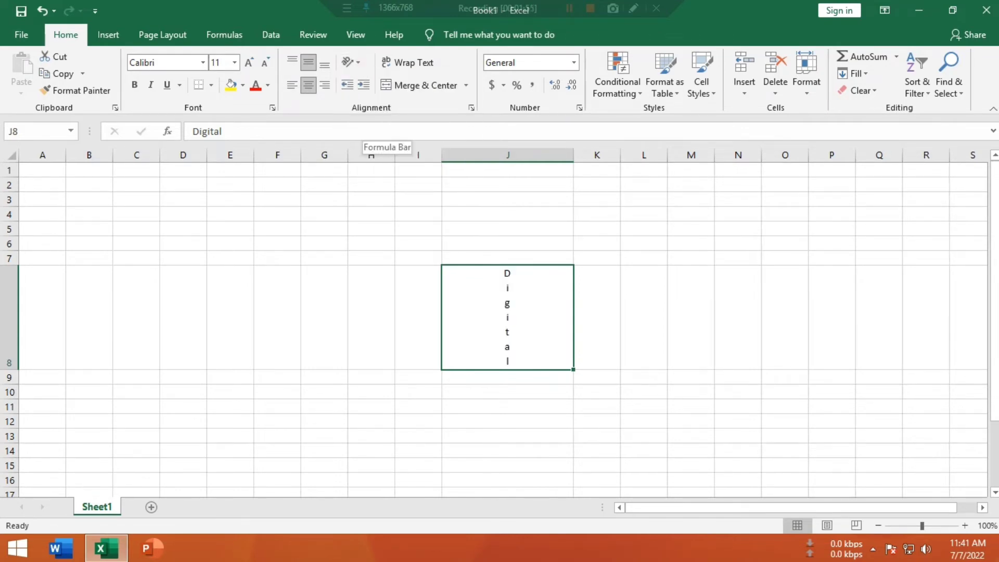
left_click(350, 62)
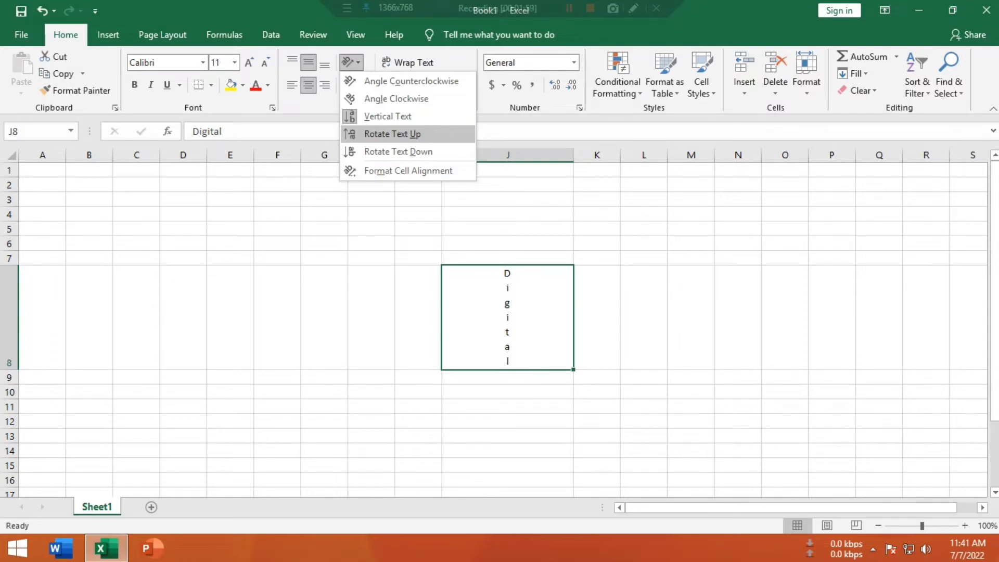
left_click(392, 134)
left_click(350, 62)
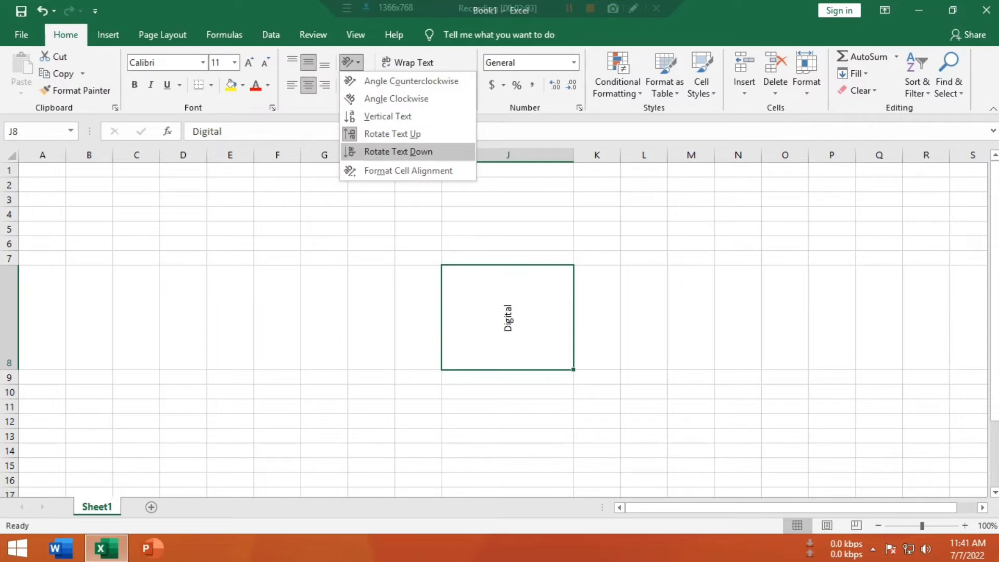
left_click(398, 152)
Set a custom text orientation of 16 degrees for cell J8 in the cell alignment settings
left_click(350, 62)
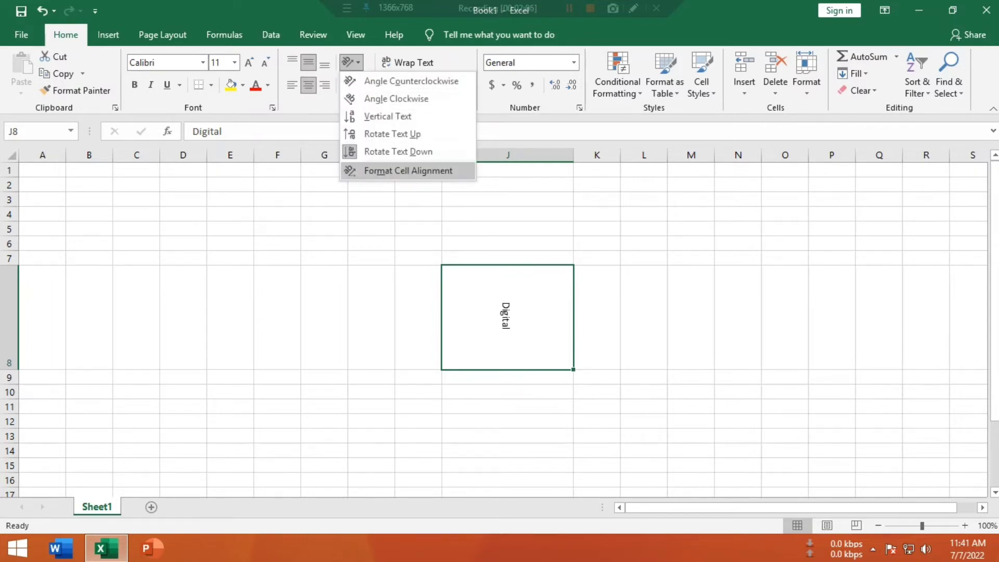
left_click(408, 171)
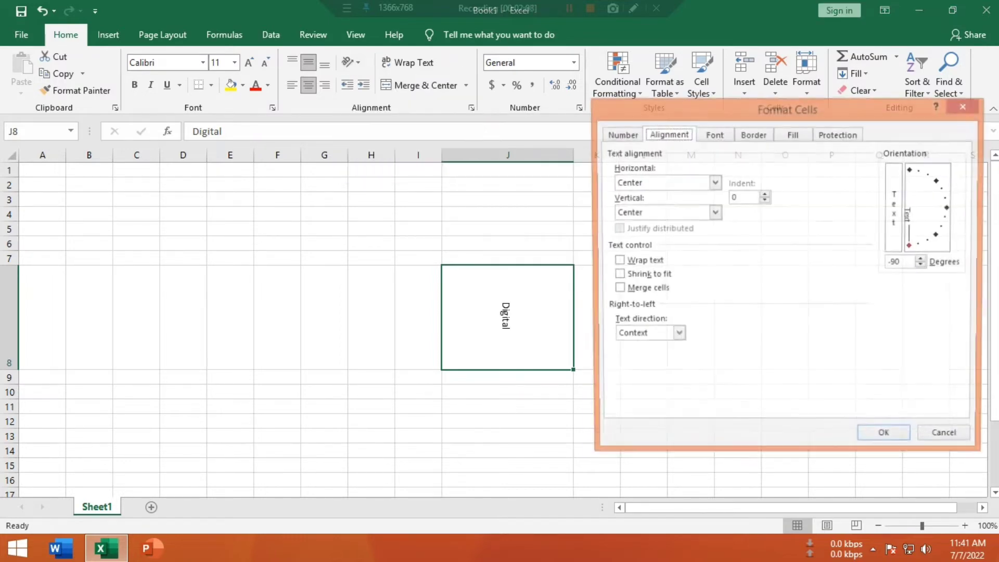
left_click_drag(911, 245, 946, 197)
key("Return")
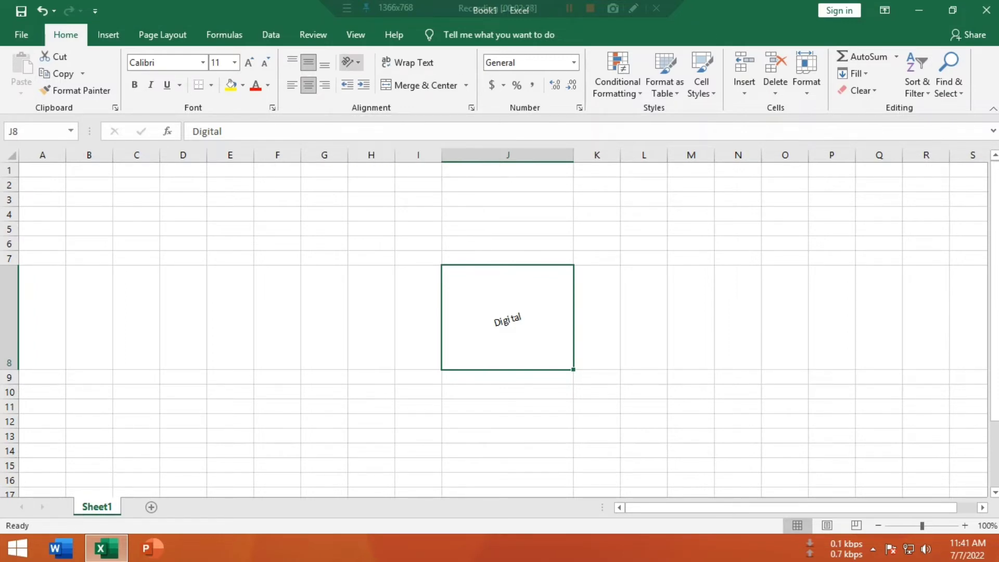
Return the Digital text in cell J8 to a horizontal orientation through the cell alignment settings
left_click(351, 63)
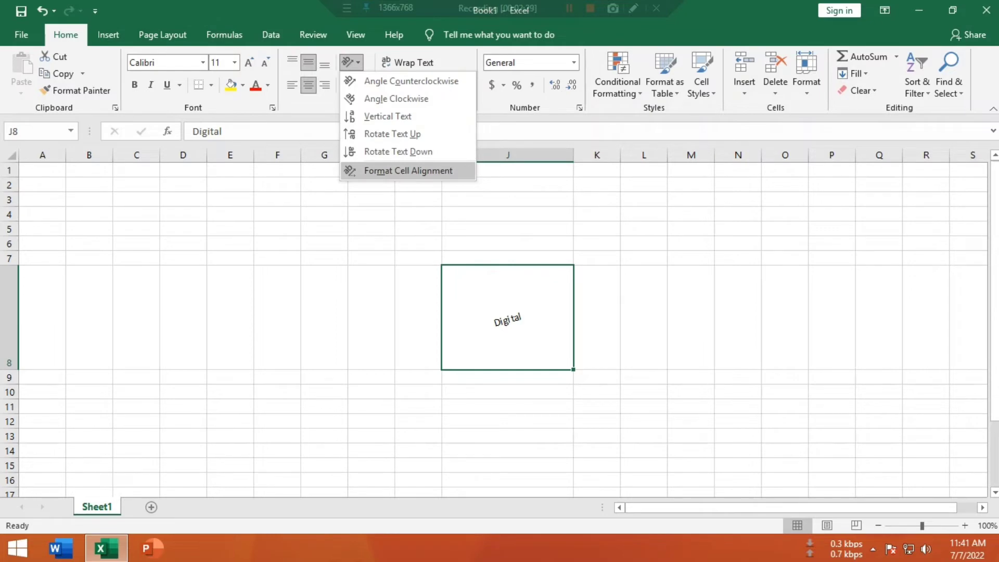
left_click(409, 171)
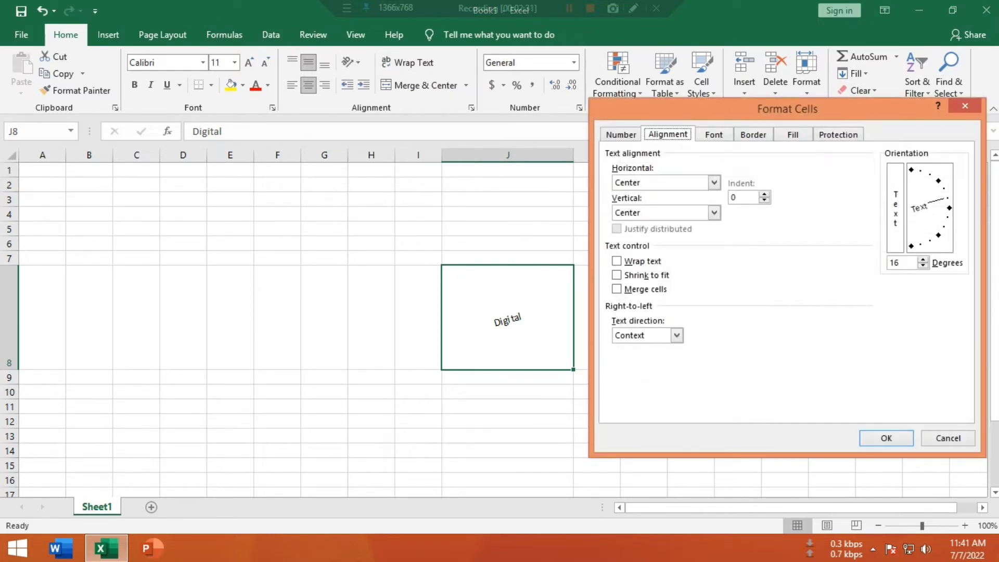
left_click(922, 266)
left_click(922, 266)
left_click(886, 438)
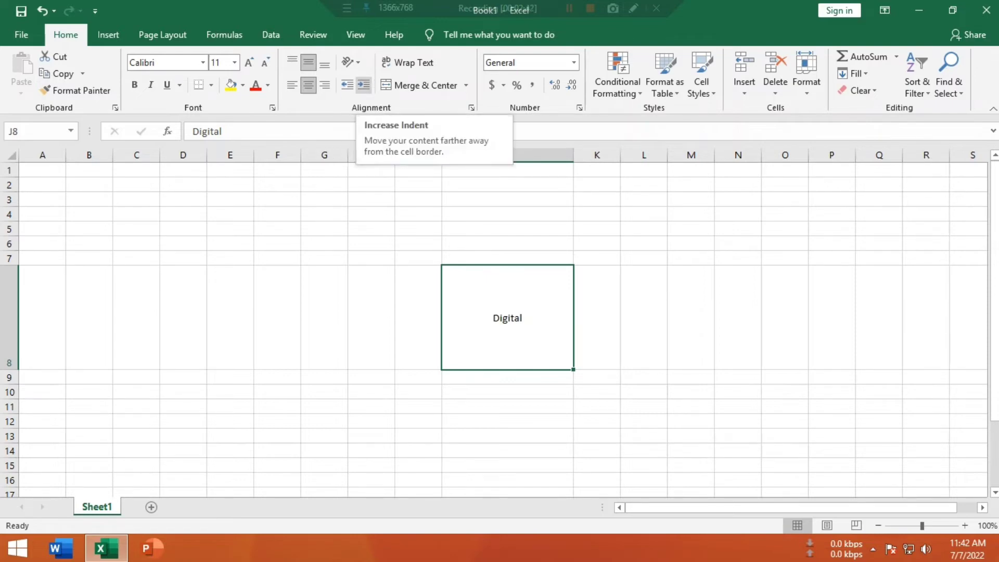
Increase the indent of cell J8 repeatedly until the Digital text sits near the middle of the cell
left_click(363, 84)
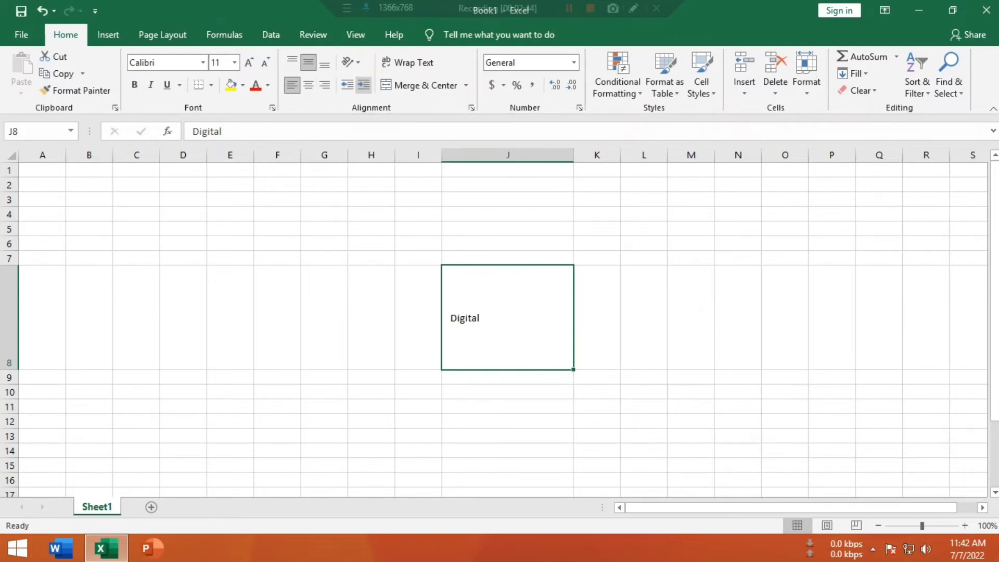
left_click(363, 84)
left_click(363, 84)
left_click(363, 85)
left_click(363, 85)
left_click(363, 85)
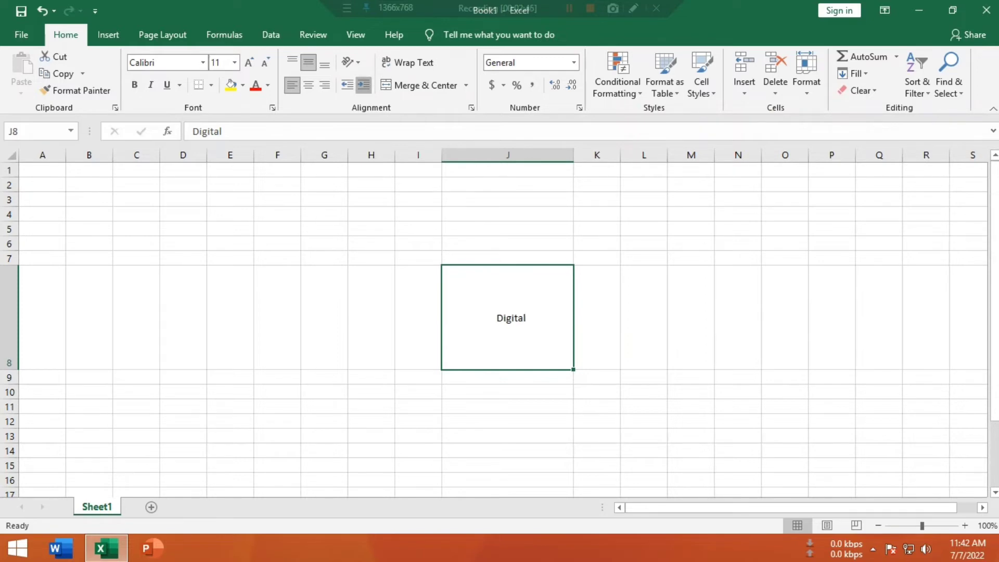
Keep increasing the indent of cell J8 until the Digital text extends past the cell's right edge into column K
left_click(363, 84)
left_click(364, 84)
left_click(363, 84)
left_click(363, 84)
left_click(363, 85)
left_click(363, 84)
left_click(363, 84)
left_click(363, 85)
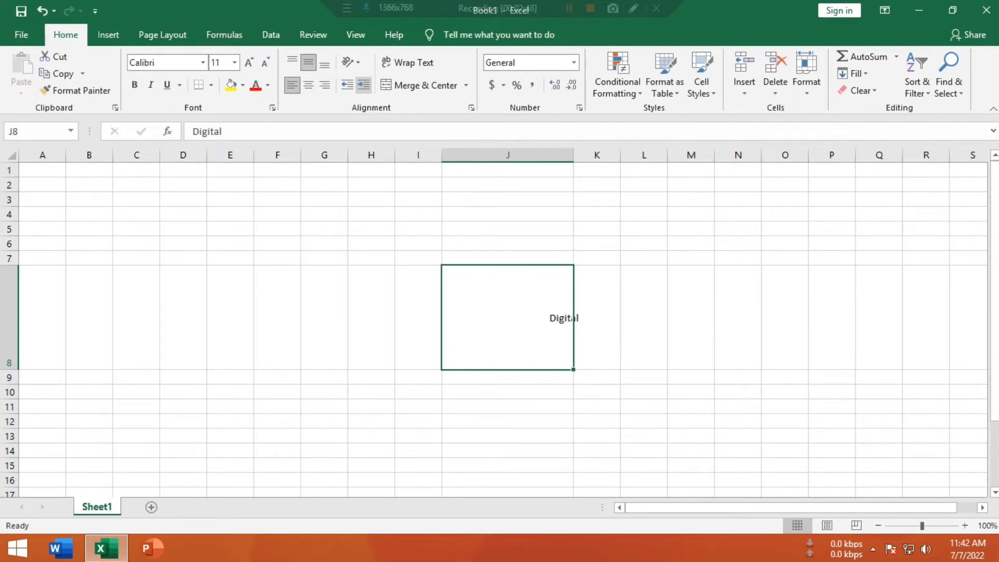
left_click(363, 84)
left_click(363, 84)
left_click(363, 85)
left_click(363, 84)
left_click(363, 84)
left_click(363, 84)
left_click(364, 84)
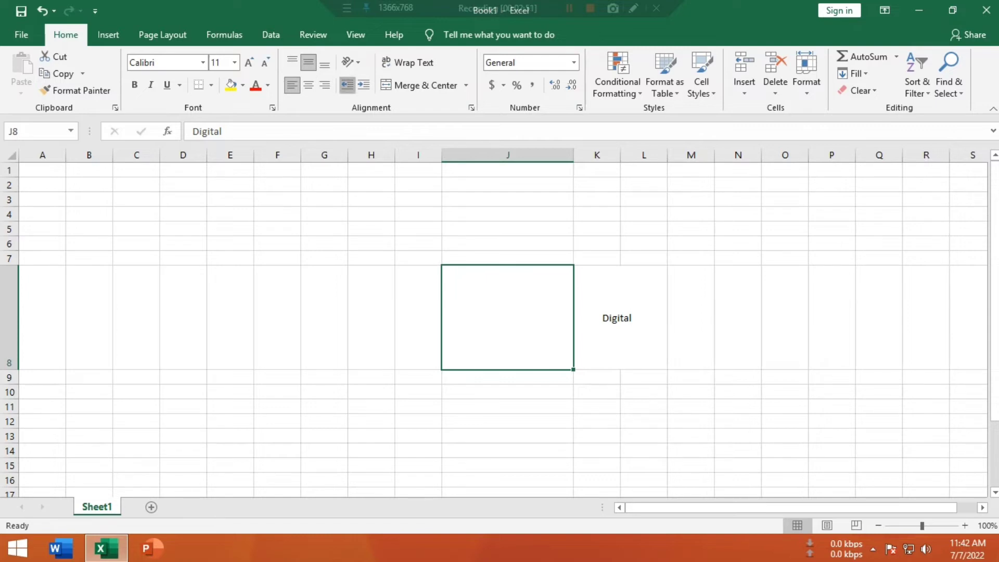
Decrease the indent of cell J8 repeatedly until the Digital text is back against the cell's left edge
left_click(347, 85)
left_click(347, 84)
left_click(347, 84)
left_click(347, 84)
left_click(347, 84)
left_click(347, 84)
left_click(347, 84)
left_click(347, 85)
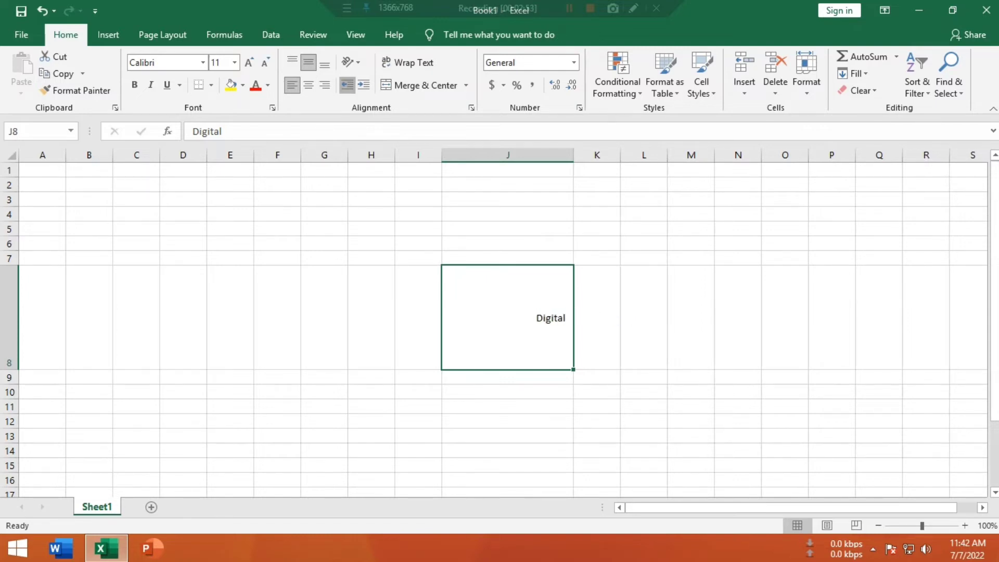
left_click(347, 84)
left_click(347, 85)
left_click(347, 84)
left_click(347, 84)
left_click(347, 84)
left_click(347, 84)
left_click(347, 85)
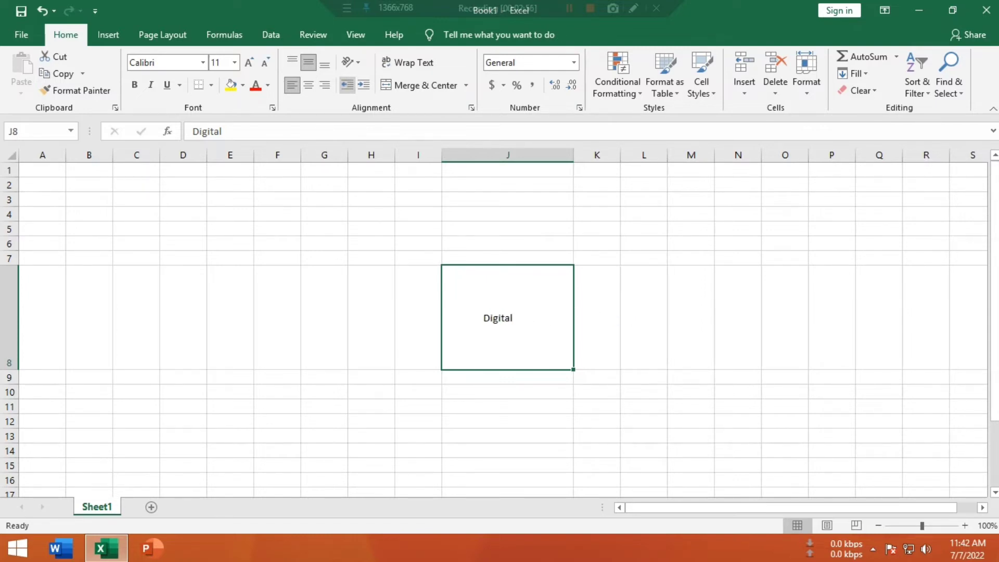
left_click(347, 84)
left_click(347, 84)
left_click(347, 84)
left_click(347, 84)
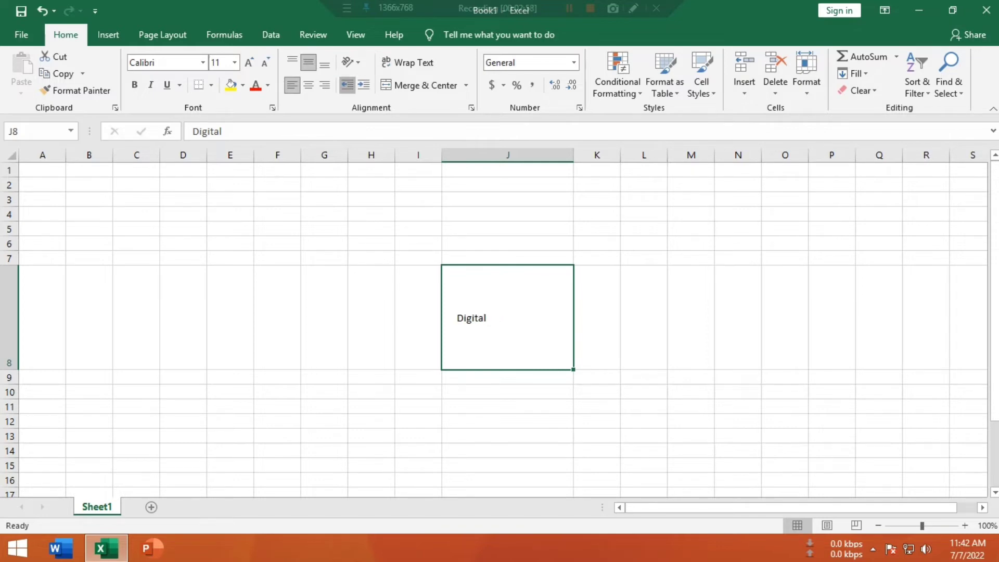
left_click(347, 84)
left_click(347, 84)
left_click(363, 84)
left_click(363, 84)
left_click(347, 85)
left_click(347, 85)
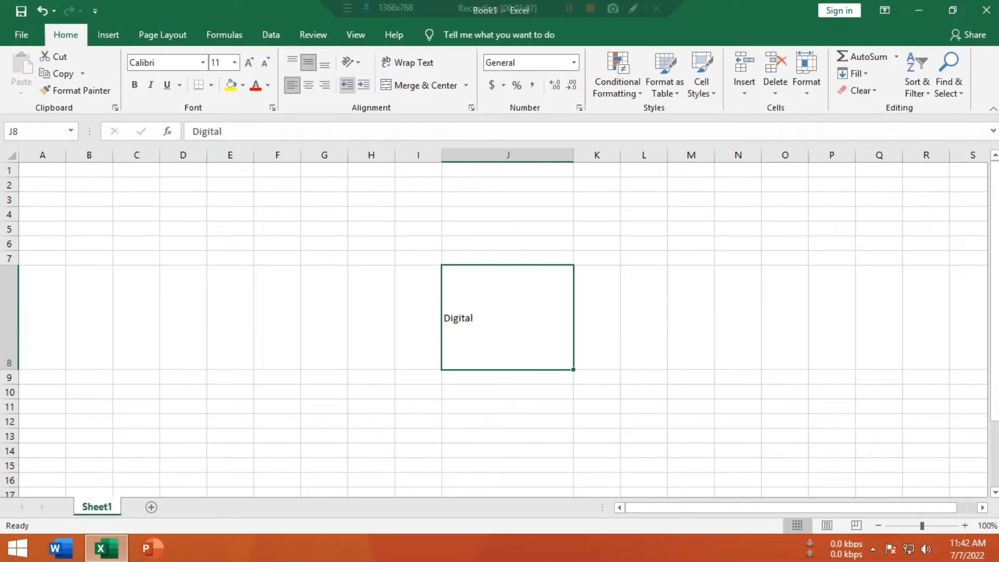
left_click(347, 84)
Enter the text Microsoft Windows in cell F13
scroll(499, 329, "down", 2)
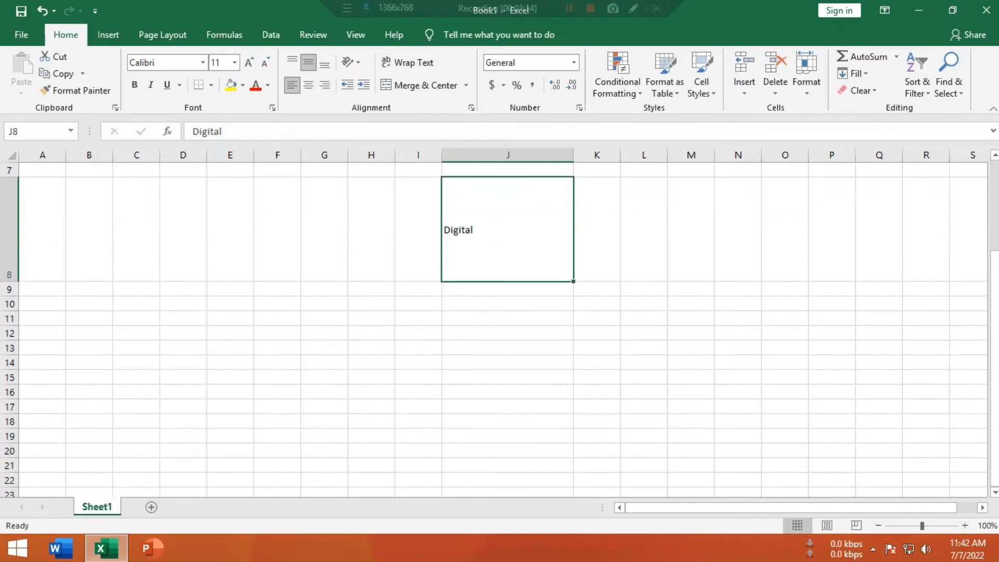
left_click(277, 348)
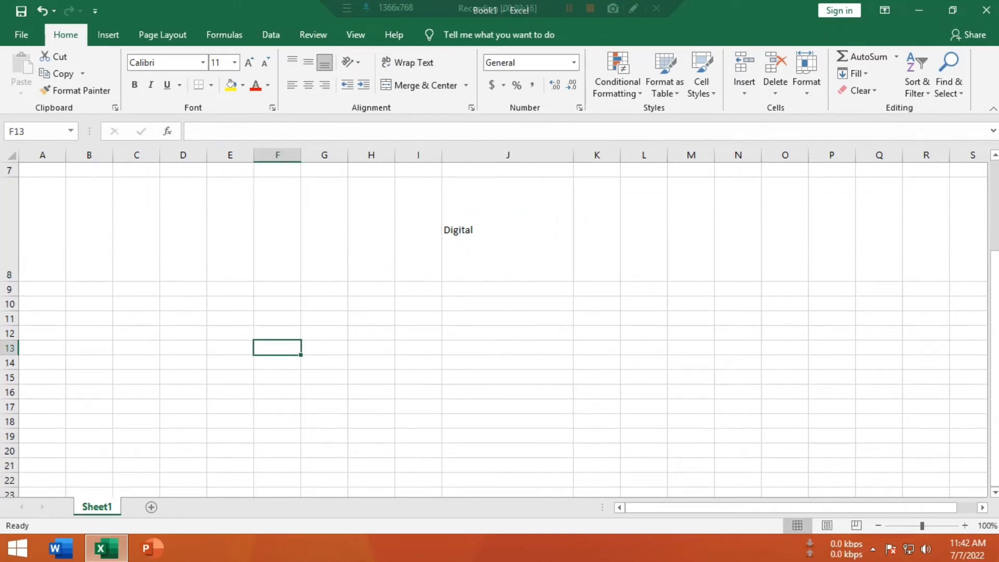
type("Micr")
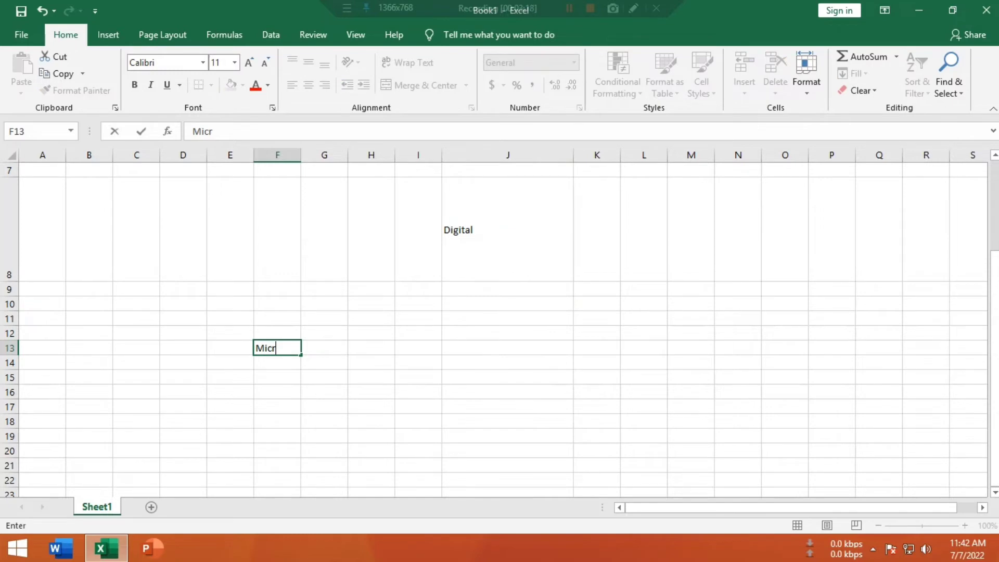
type("osoft Windows")
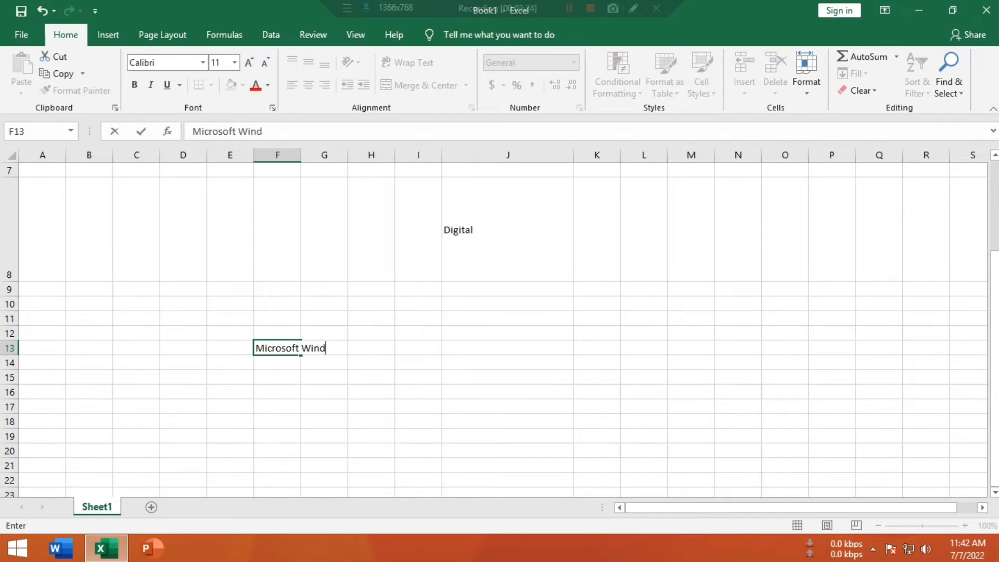
key("Return")
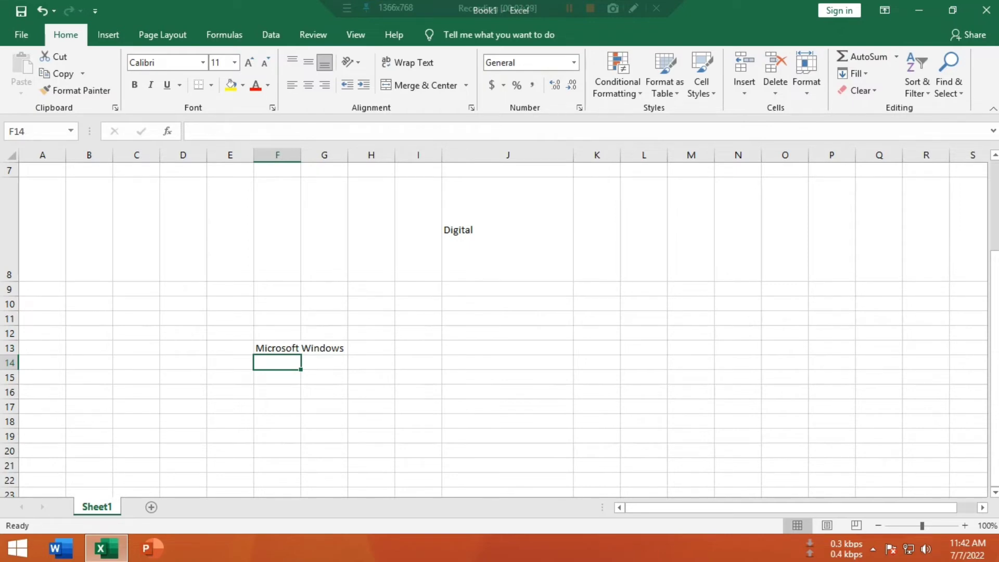
Wrap the Microsoft Windows text in cell F13 and align it vertically to the middle
key("Up")
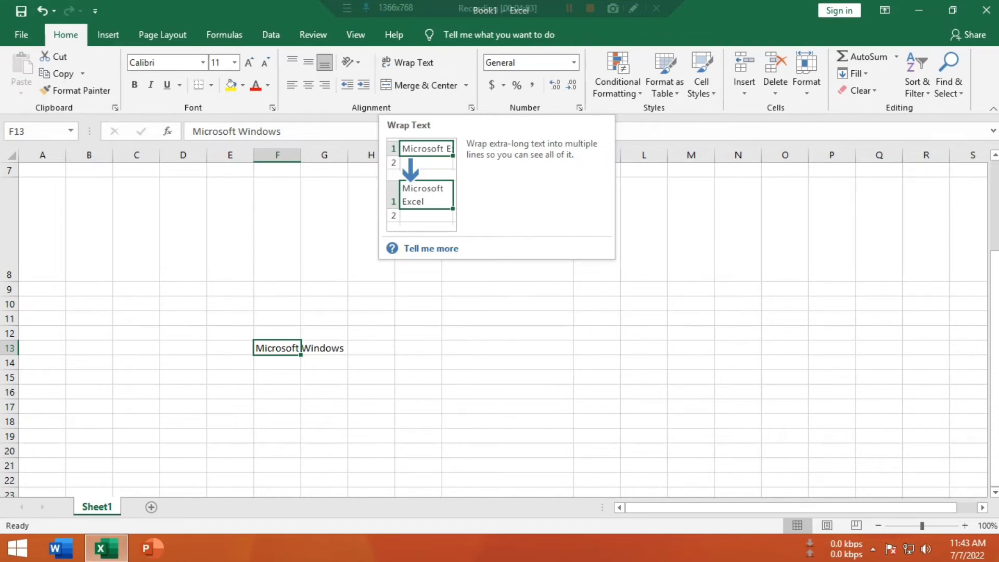
left_click(408, 62)
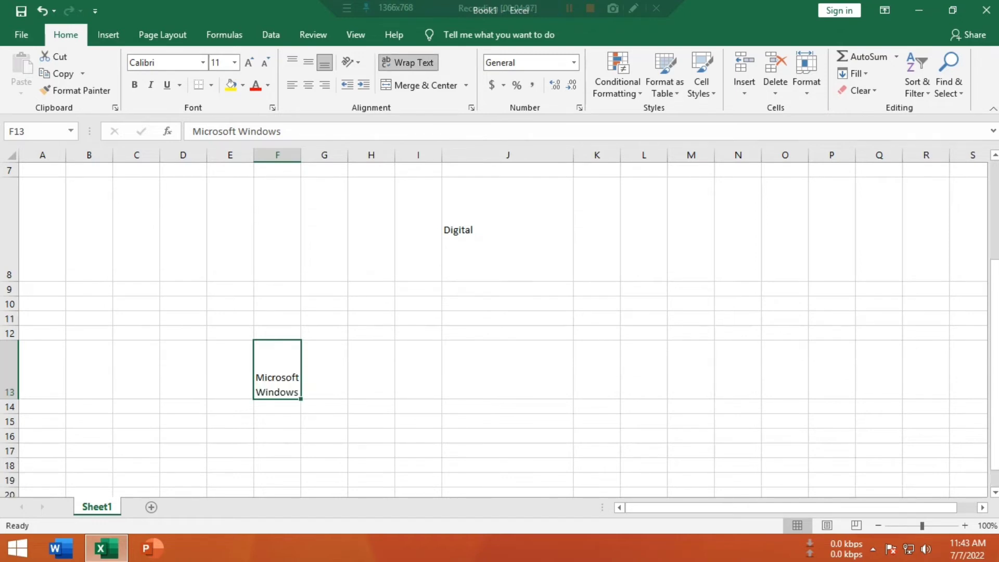
left_click(308, 62)
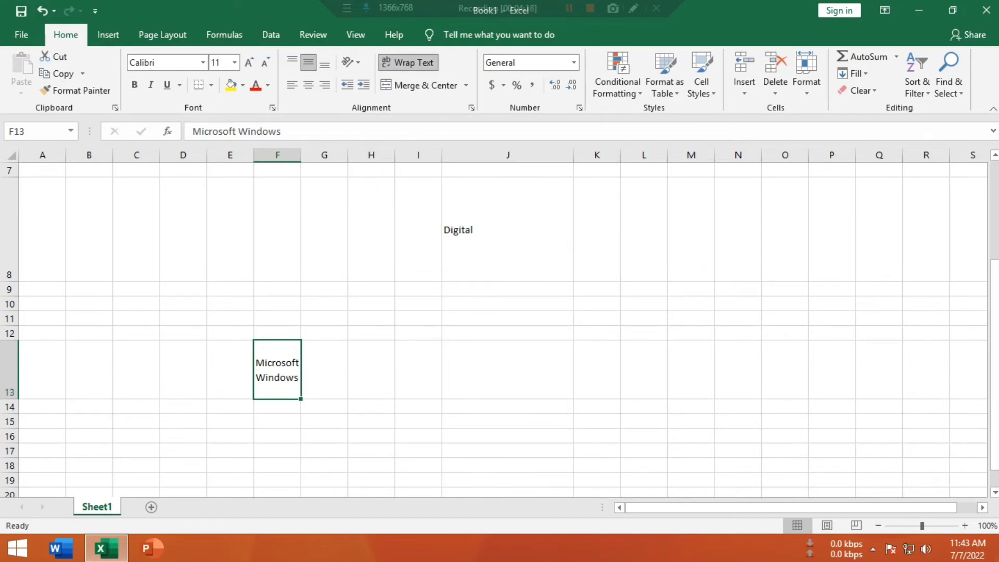
Widen column F until Microsoft Windows fits on one line, and reduce the height of row 13 around it
left_click_drag(301, 155, 350, 154)
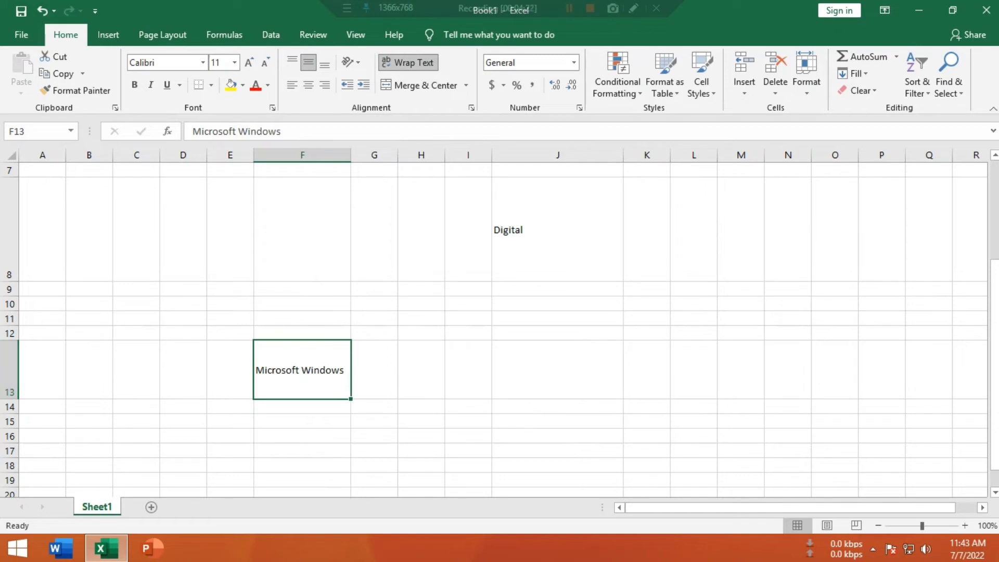
left_click_drag(9, 399, 9, 360)
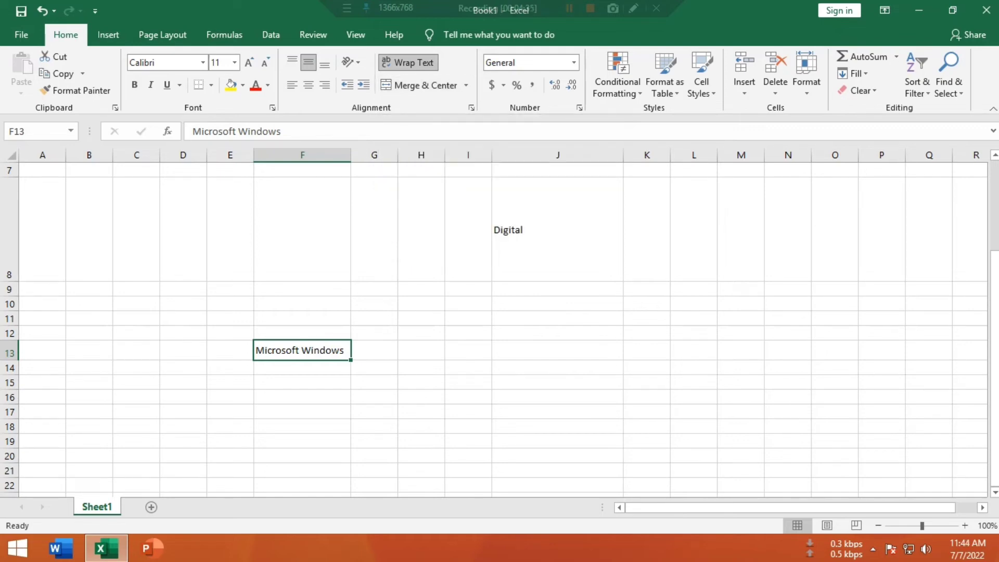
Add a new worksheet and merge cells A1:L12 on it with the Merge Cells option
scroll(494, 327, "down", 8)
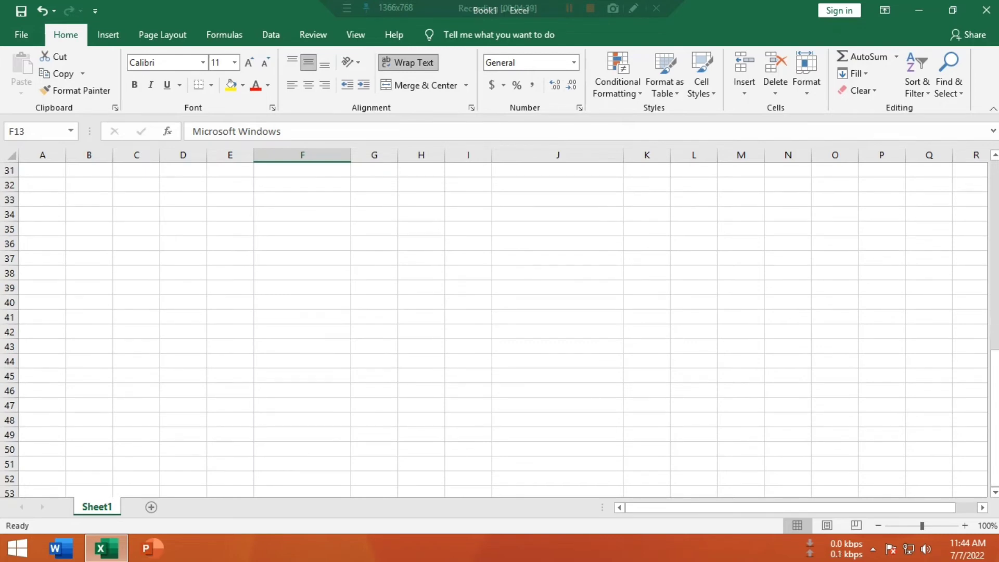
left_click(151, 507)
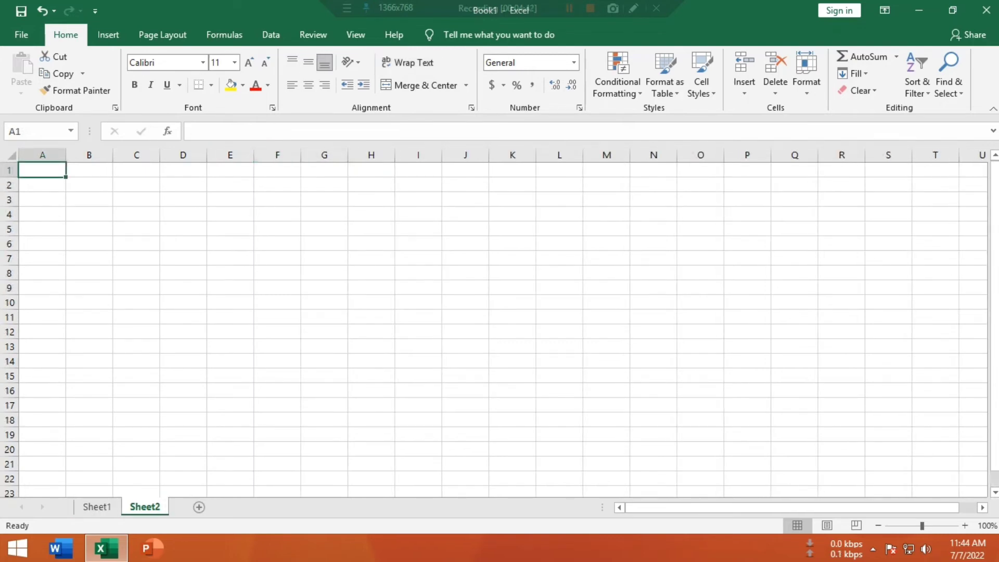
left_click_drag(60, 177, 295, 221)
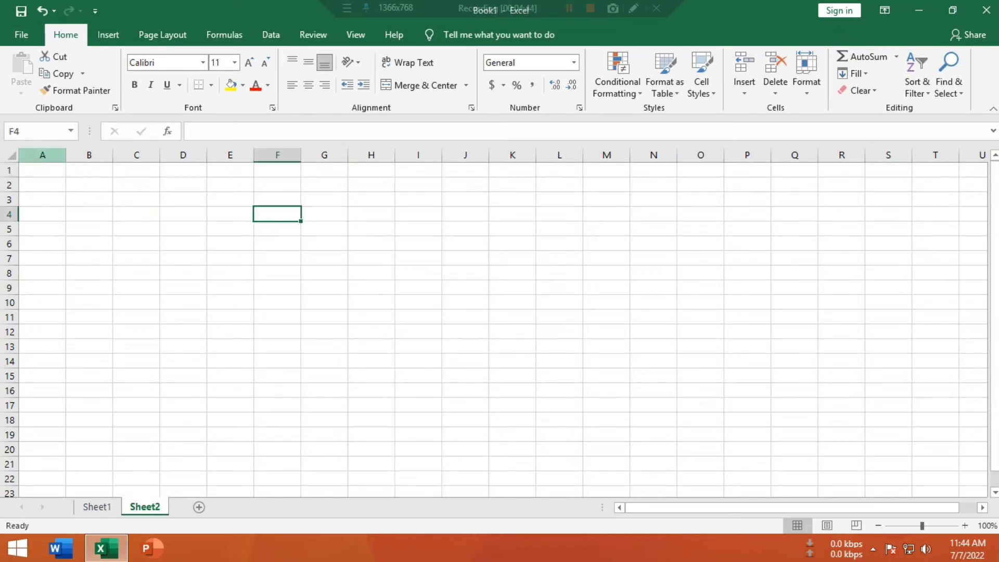
left_click_drag(42, 169, 371, 199)
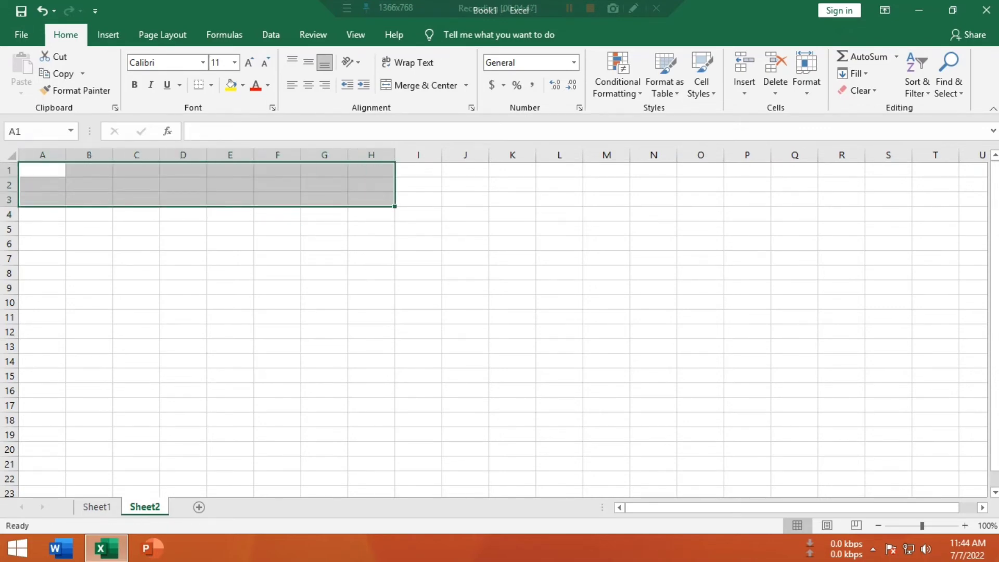
left_click_drag(42, 169, 559, 331)
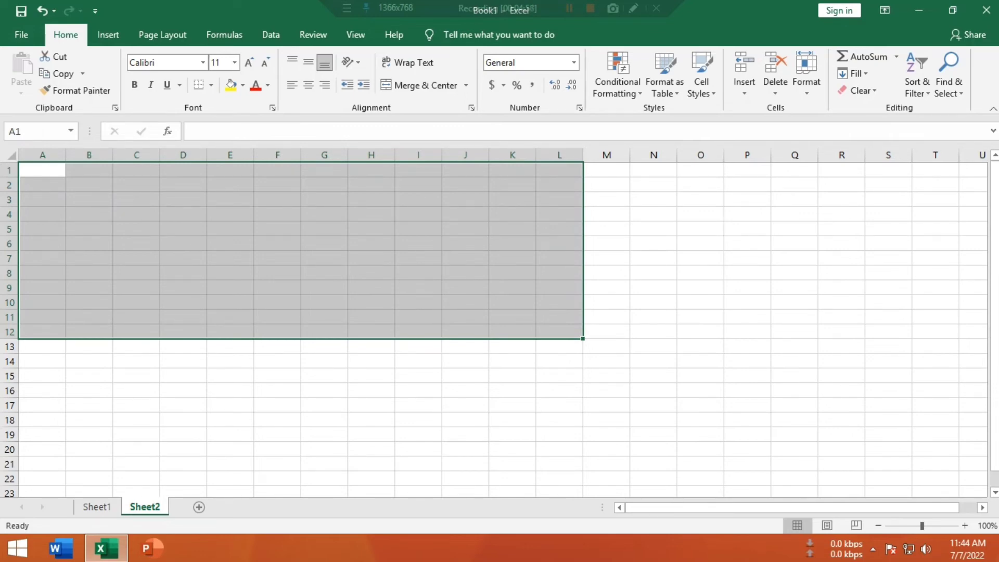
left_click(466, 84)
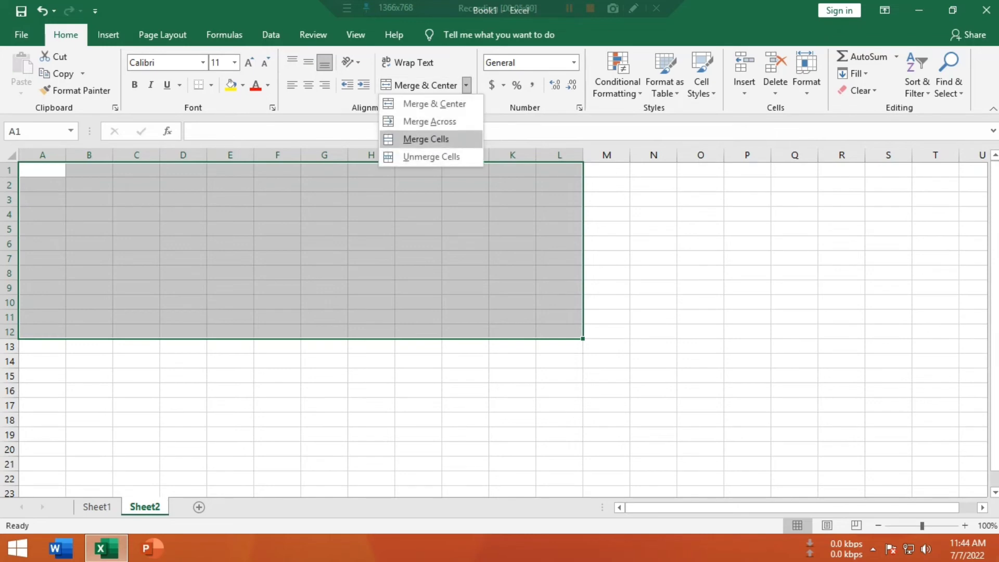
left_click(426, 139)
left_click(465, 419)
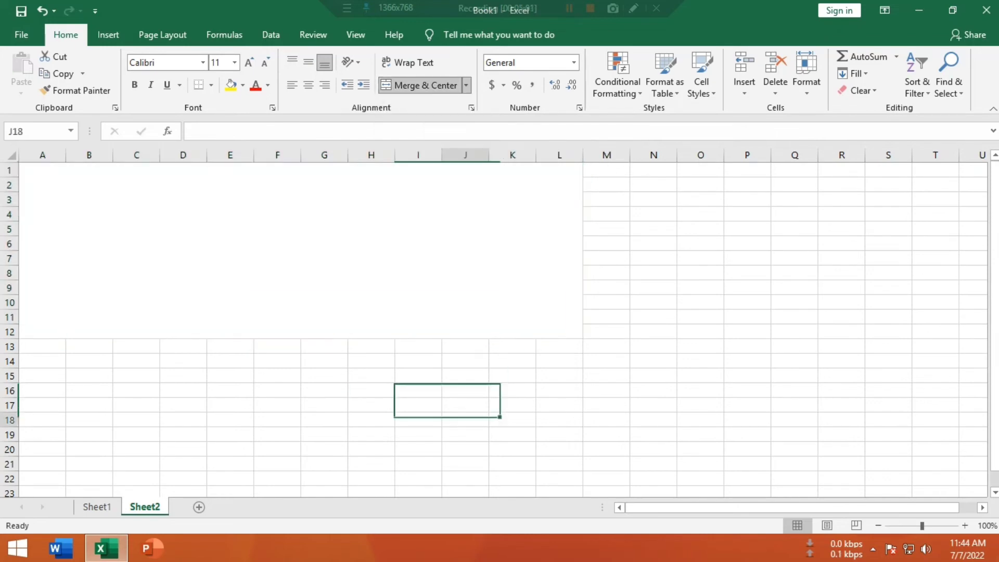
Enter the text Windows in the merged A1:L12 cell
left_click(396, 266)
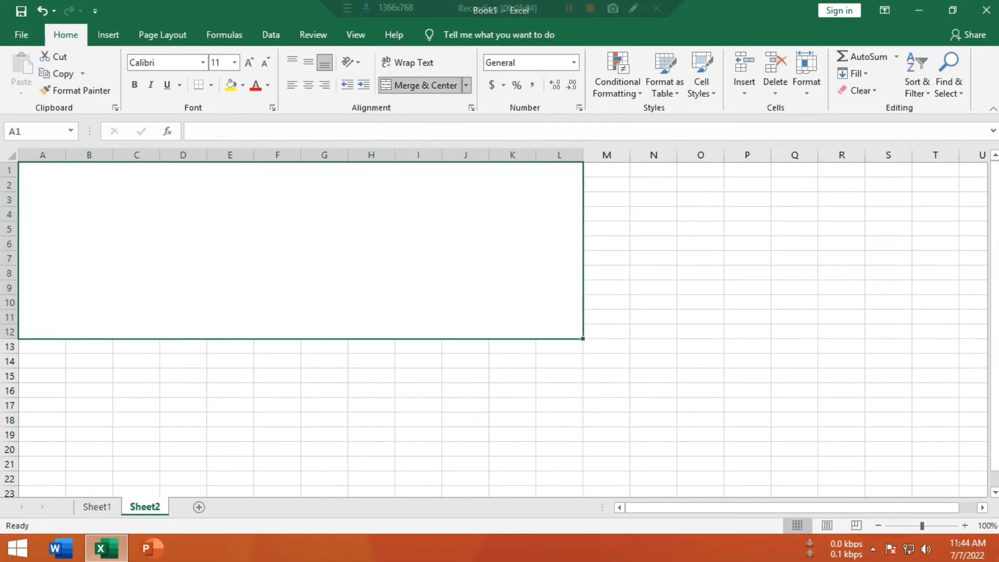
type("W")
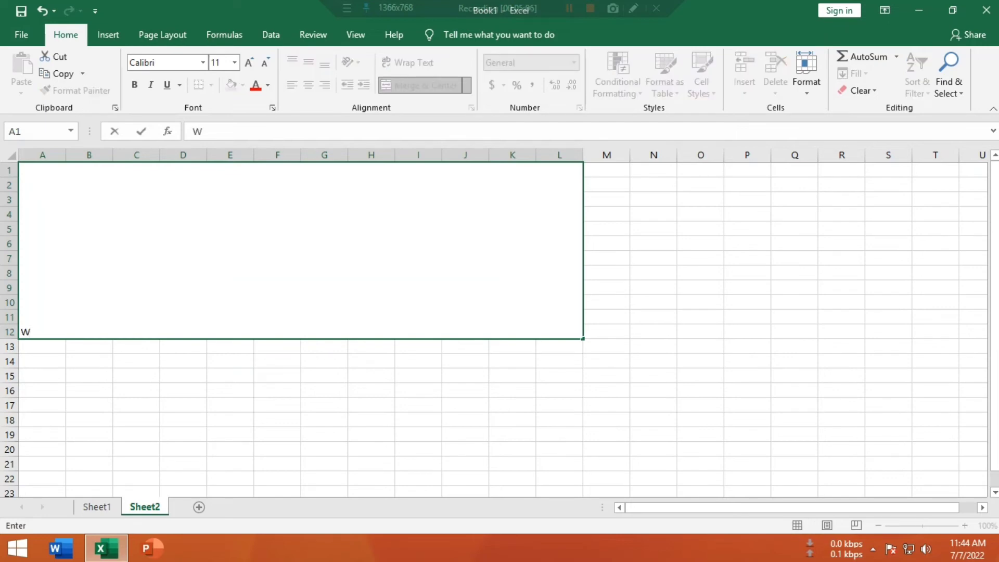
type("indows")
left_click(418, 449)
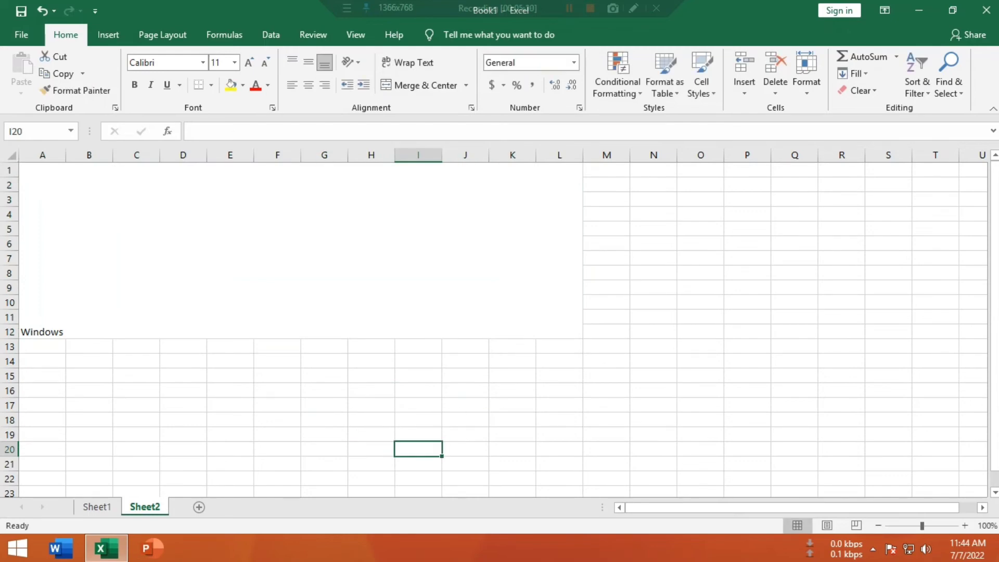
Try middle alignment on the Windows text in the merged cell, finishing with it centered horizontally and aligned to the top
left_click(333, 255)
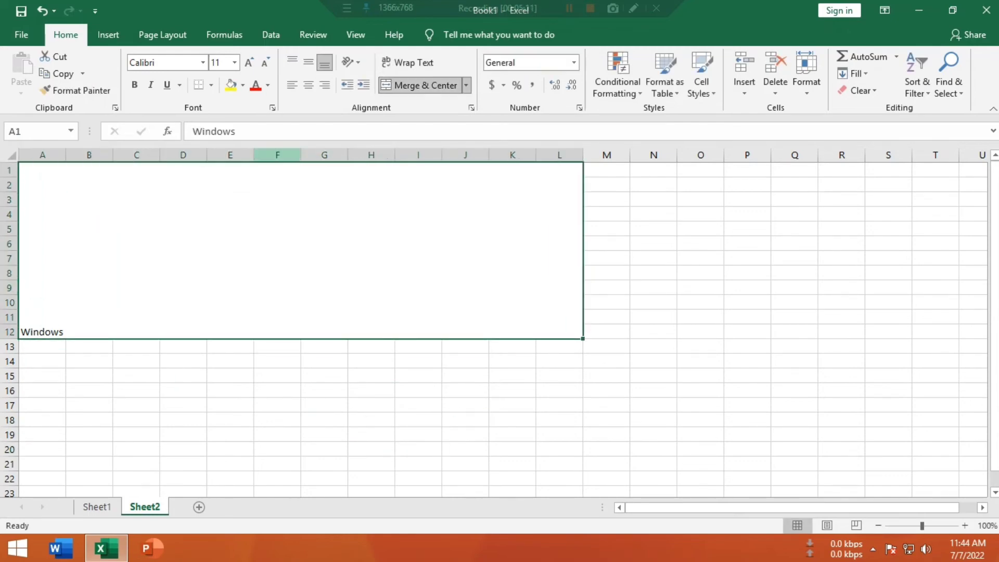
left_click(292, 62)
left_click(308, 63)
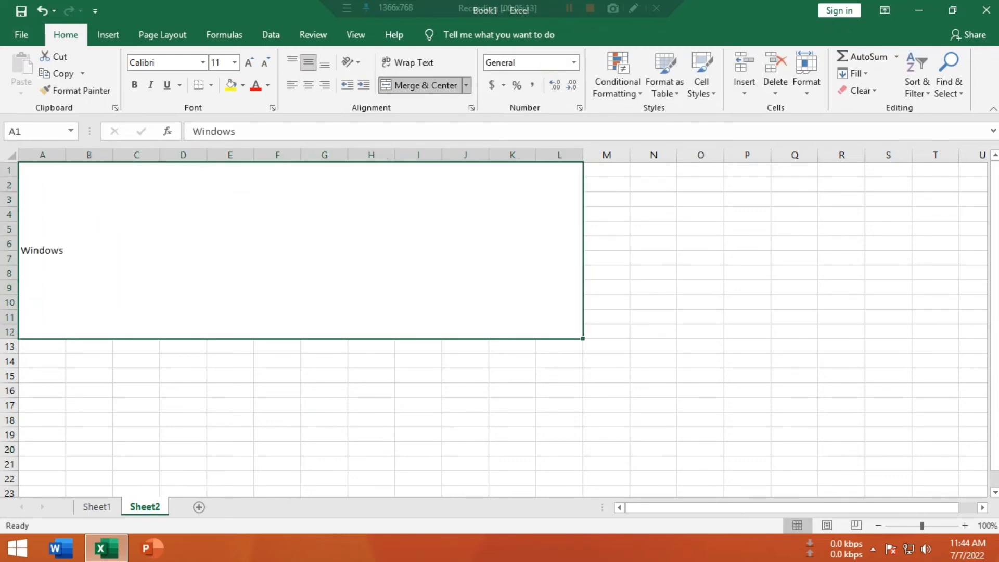
left_click(308, 85)
left_click(292, 62)
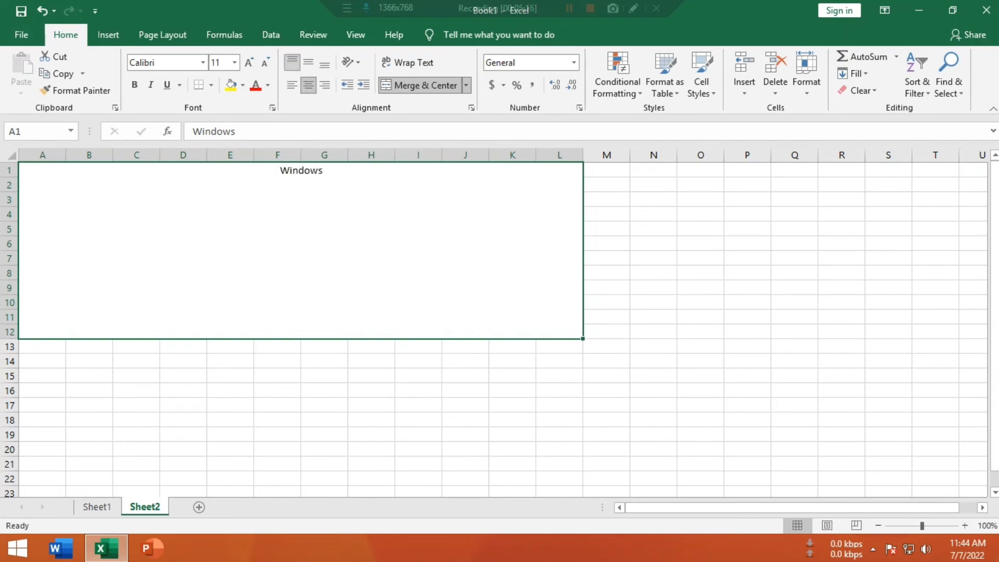
left_click(512, 449)
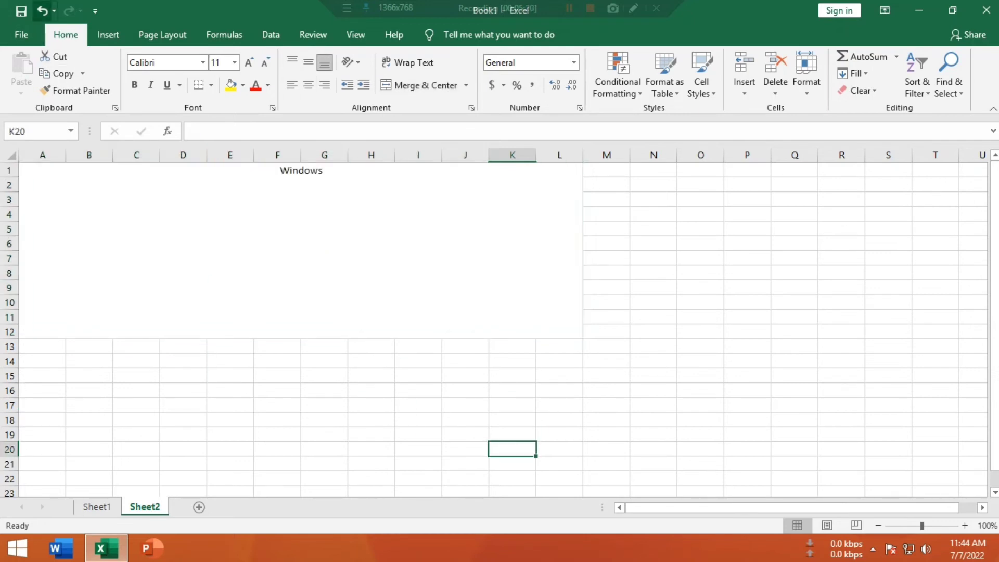
Undo the alignment changes and the Windows text entry in the merged cell
left_click(42, 10)
left_click(41, 11)
left_click(42, 10)
left_click(41, 10)
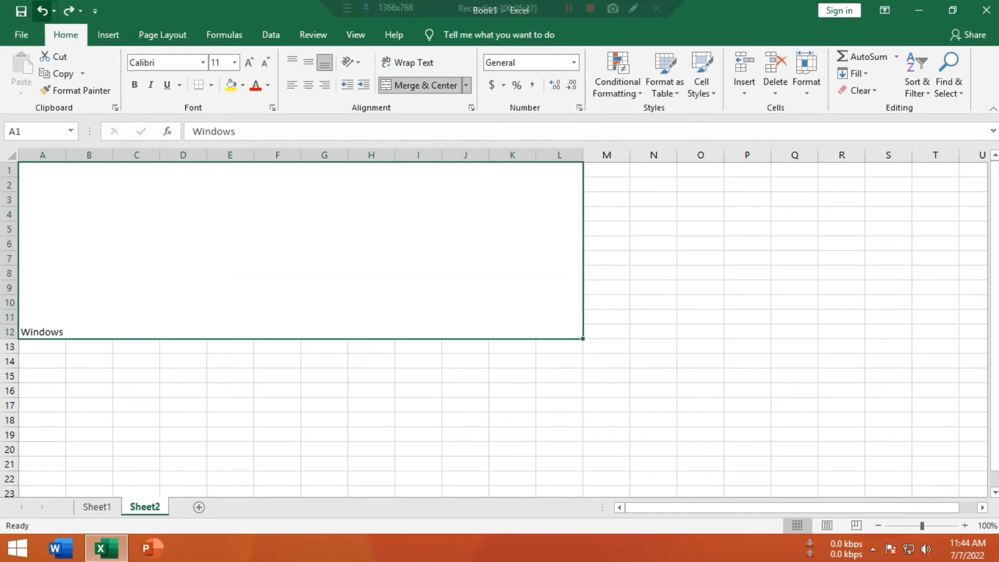
left_click(42, 10)
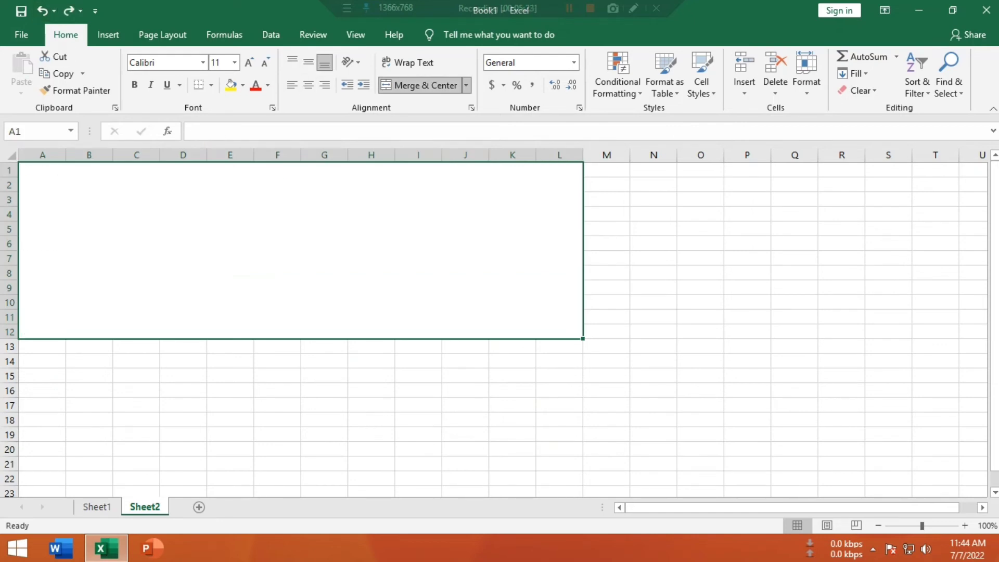
Split the merged A1:L12 block back into individual cells with Unmerge Cells
left_click(371, 361)
left_click(312, 260)
left_click(466, 84)
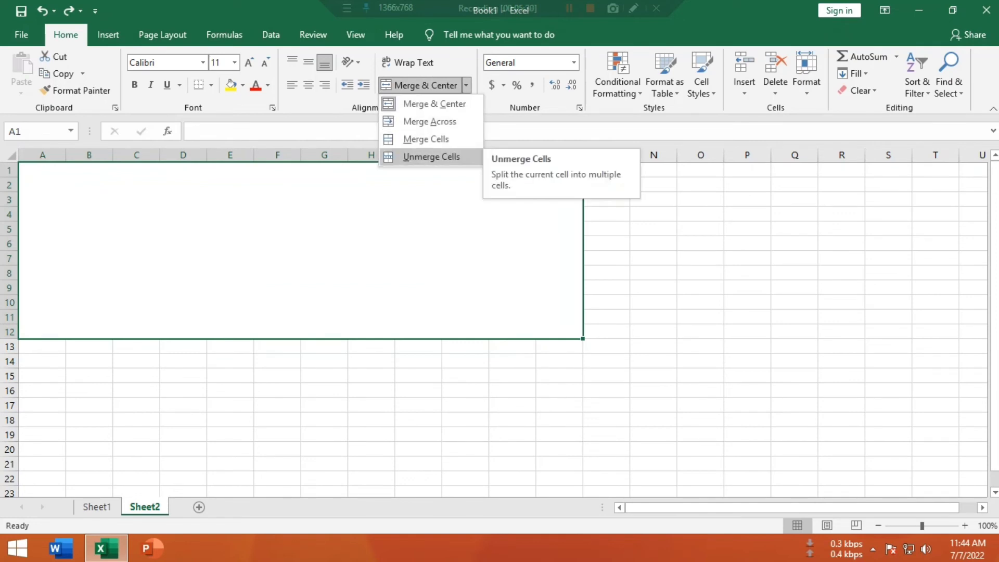
left_click(431, 157)
left_click(512, 405)
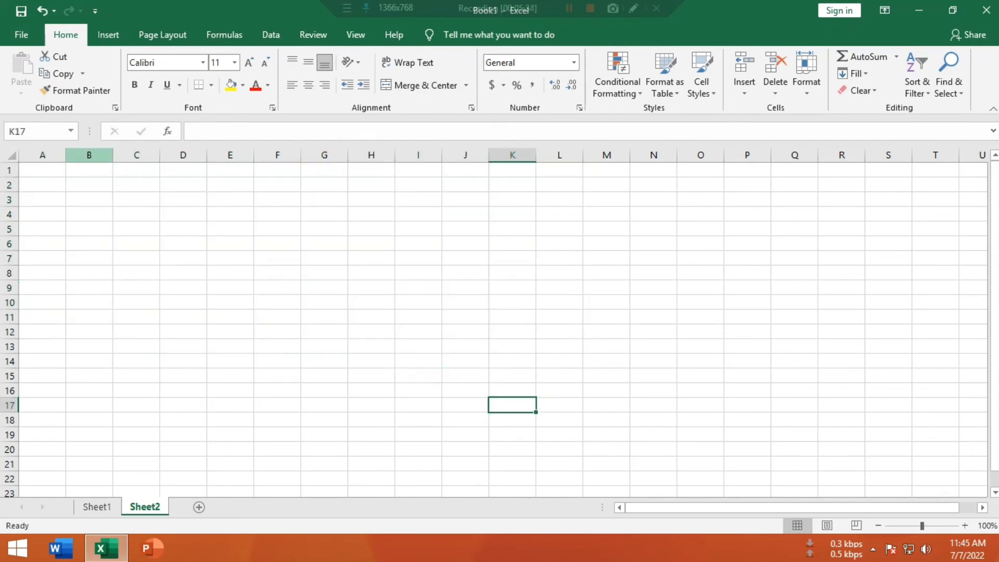
Merge and center the range A1:I7 into a single cell
left_click_drag(42, 169, 440, 260)
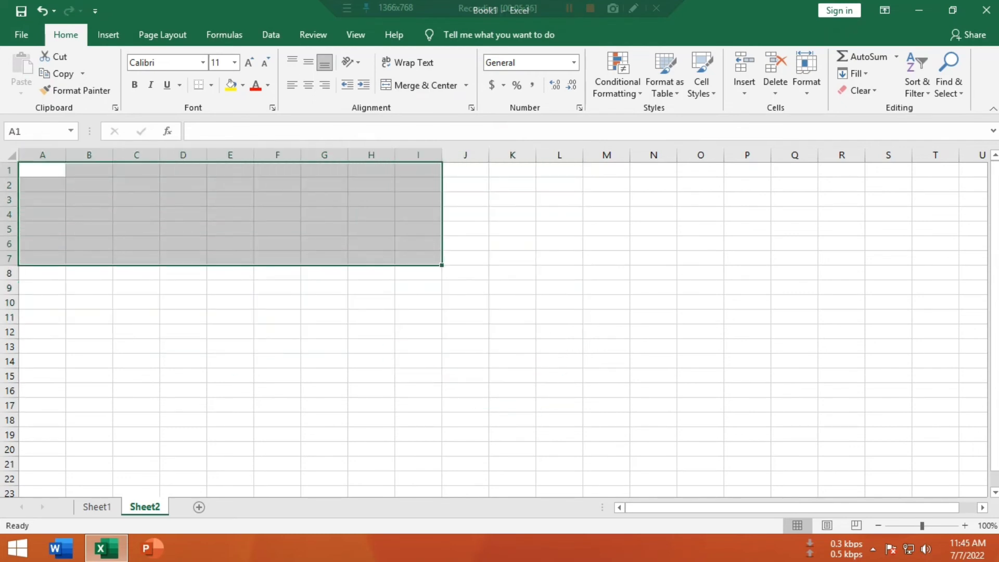
left_click(466, 85)
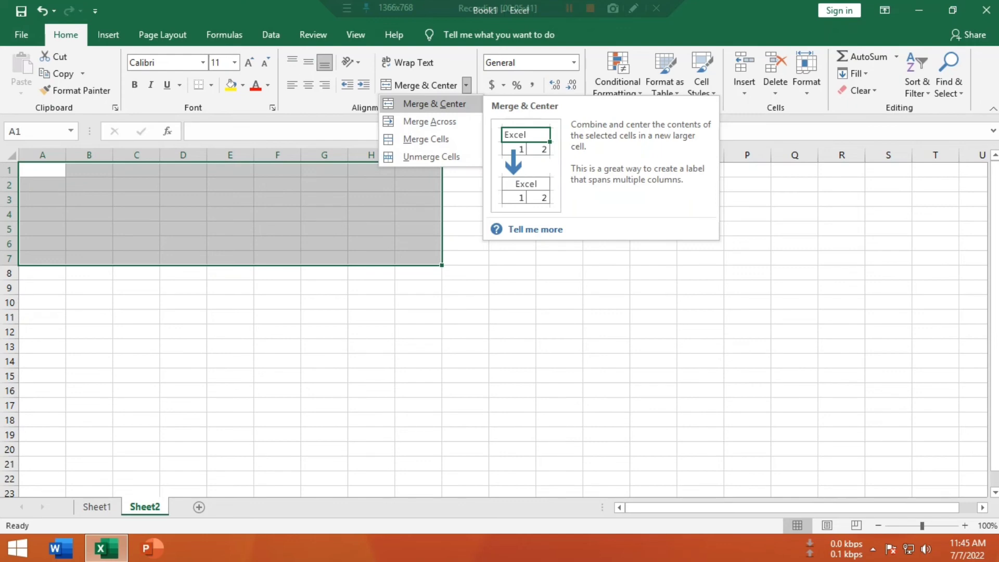
left_click(434, 104)
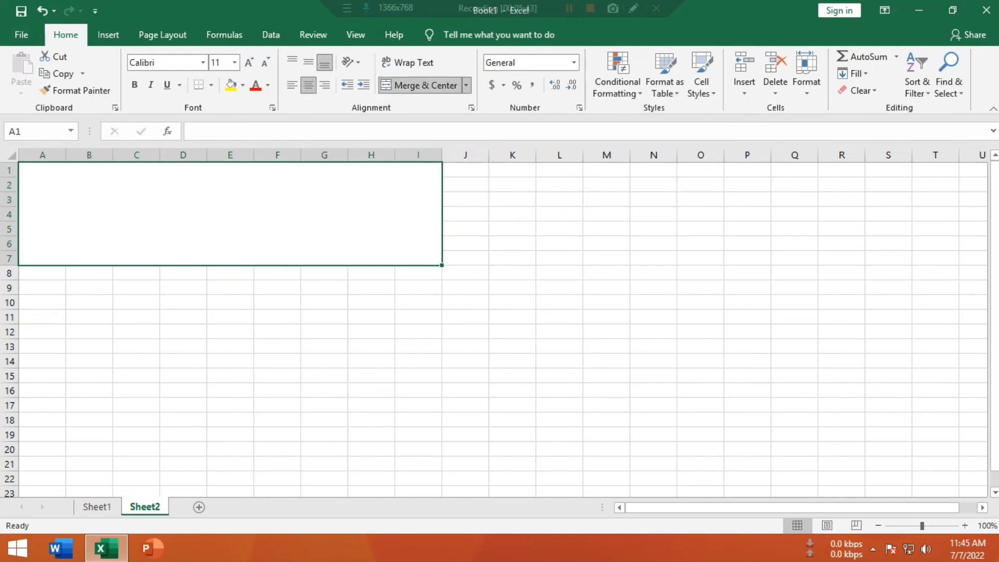
Enter the text Windows in the merged A1:I7 cell
key("F2")
type("W")
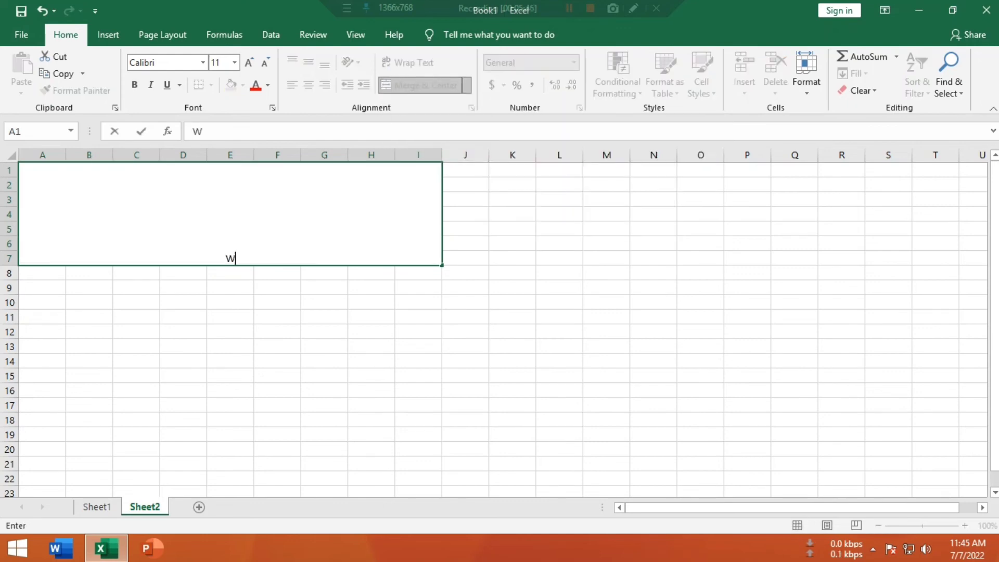
type("indows")
left_click(230, 346)
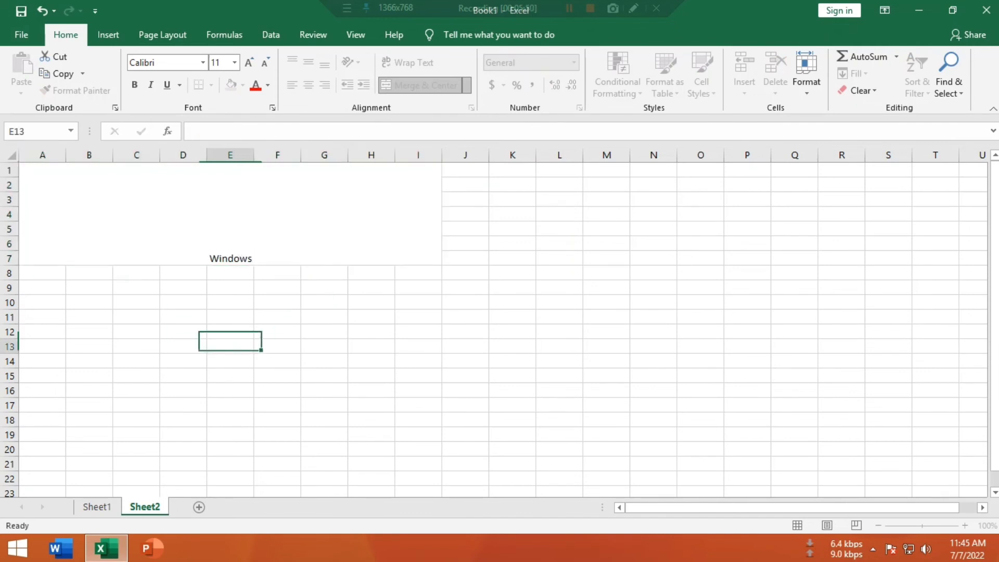
Align the Windows text to the top of its merged cell and enlarge its font size to 72
left_click(250, 223)
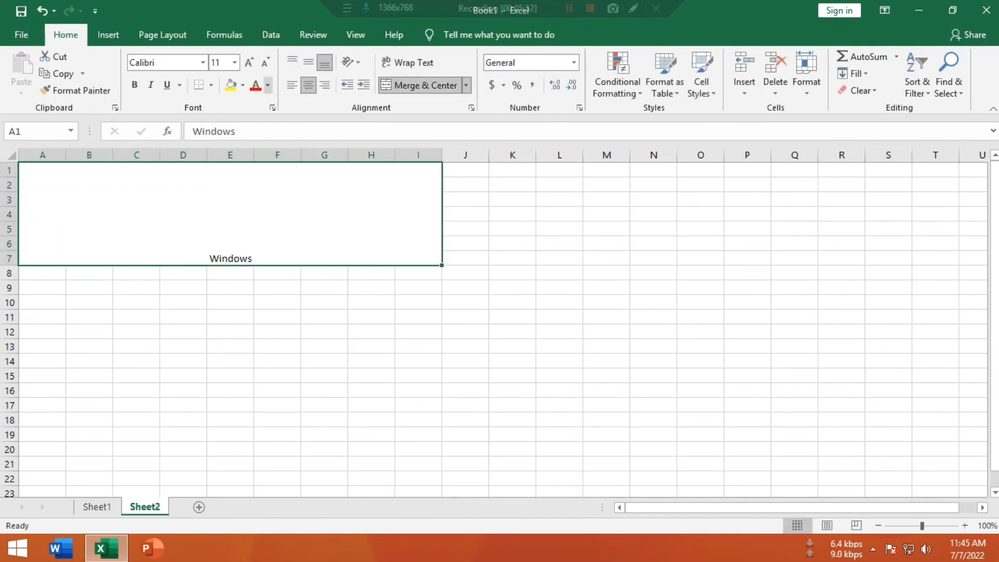
left_click(292, 62)
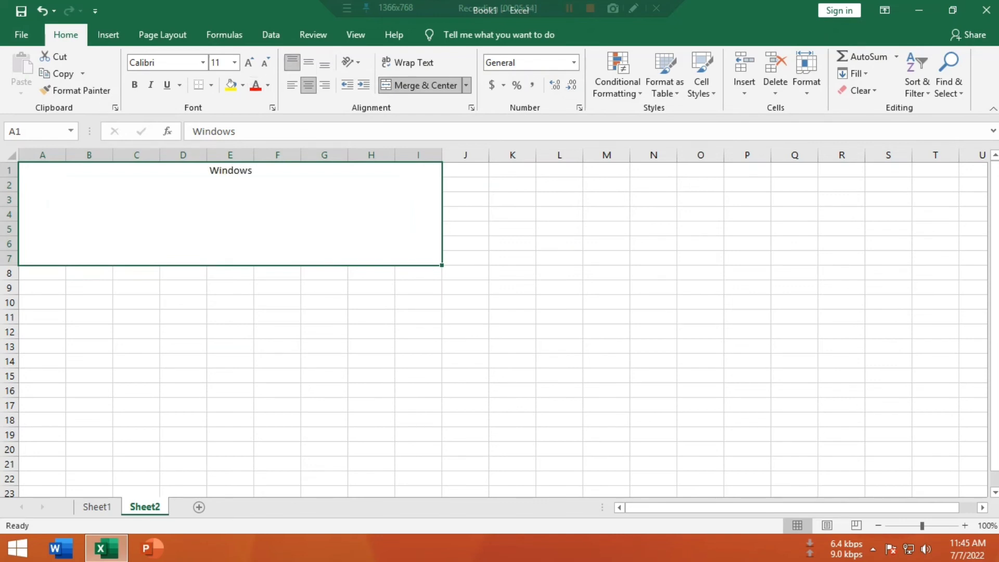
left_click(249, 62)
left_click(249, 62)
left_click(248, 62)
left_click(249, 62)
left_click(248, 62)
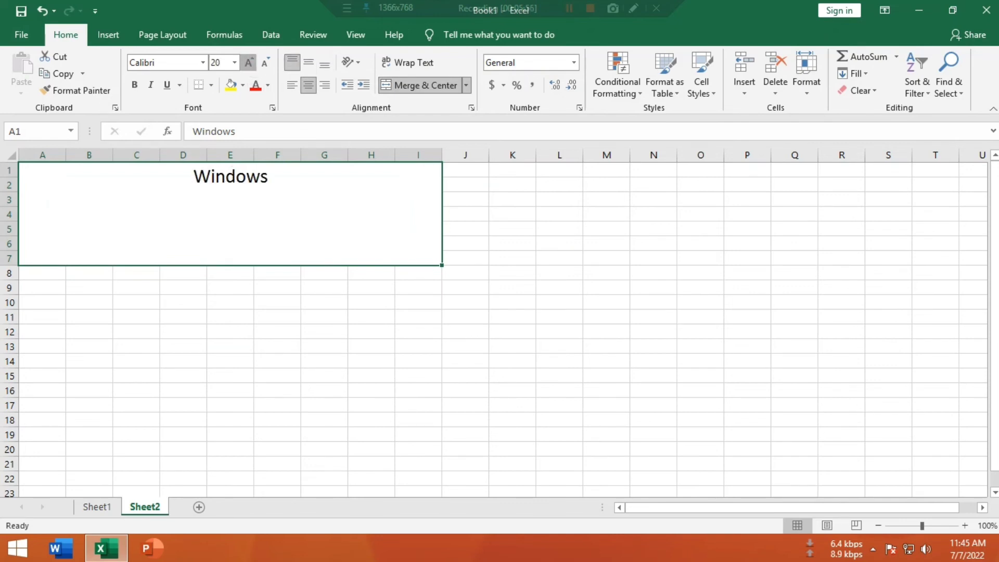
left_click(249, 62)
left_click(248, 62)
left_click(248, 62)
left_click(249, 62)
left_click(249, 62)
left_click(249, 62)
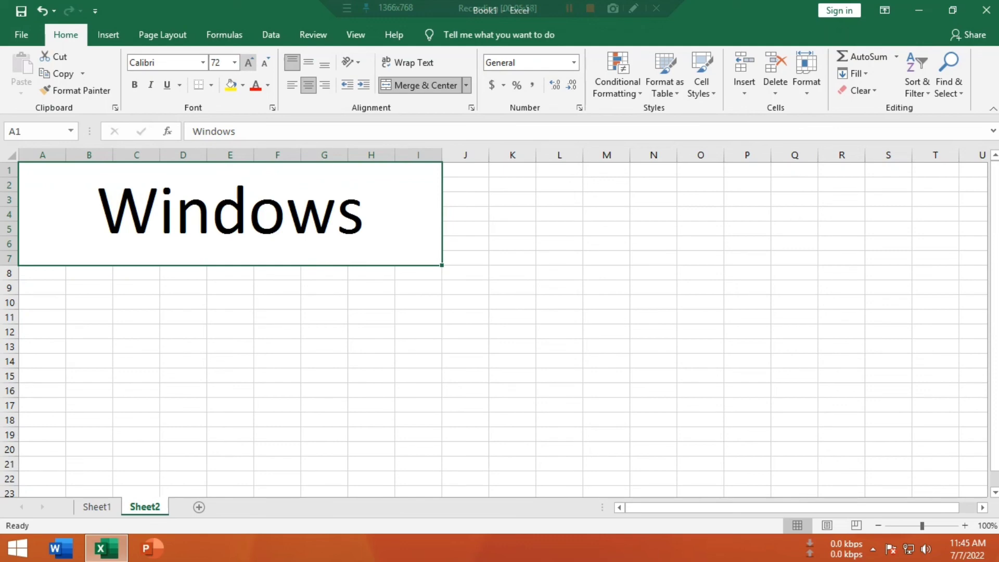
left_click(418, 346)
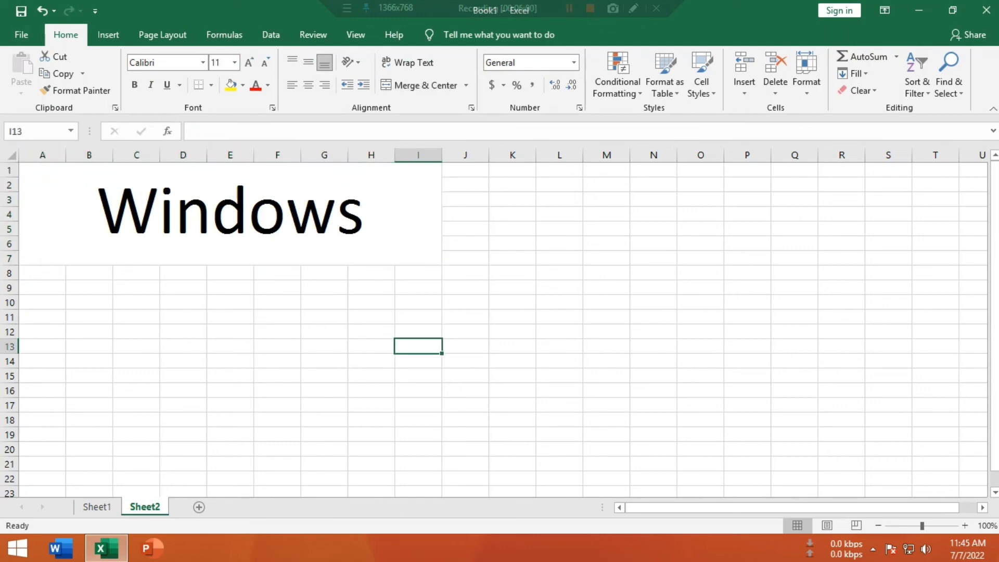
Fill the merged Windows cell with the standard orange color
left_click(231, 214)
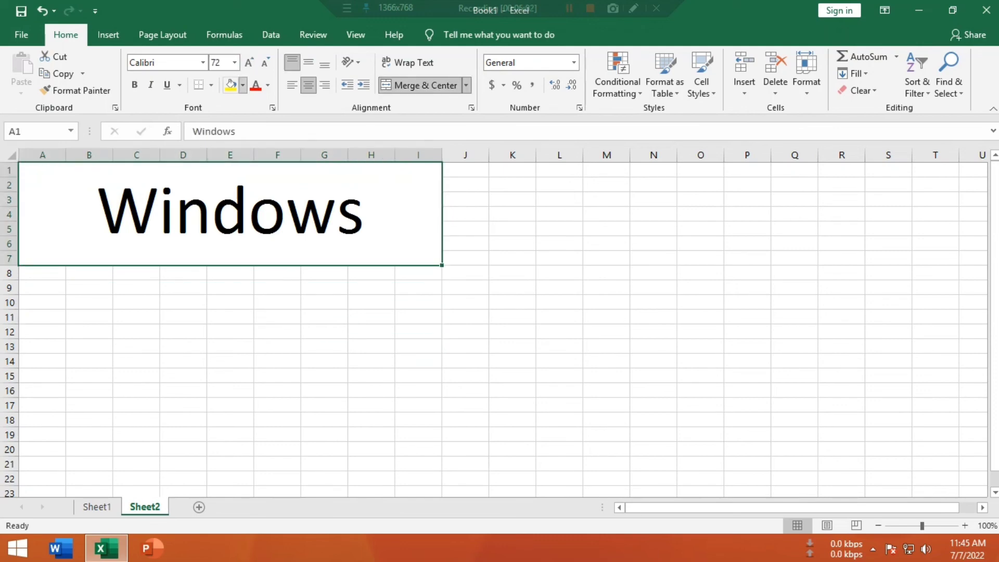
left_click(242, 84)
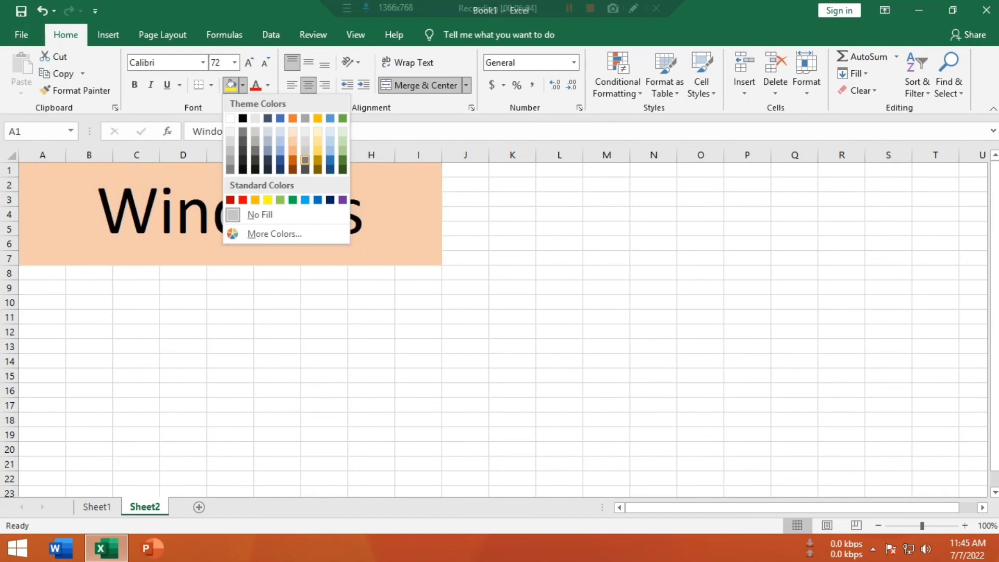
left_click(254, 200)
left_click(559, 331)
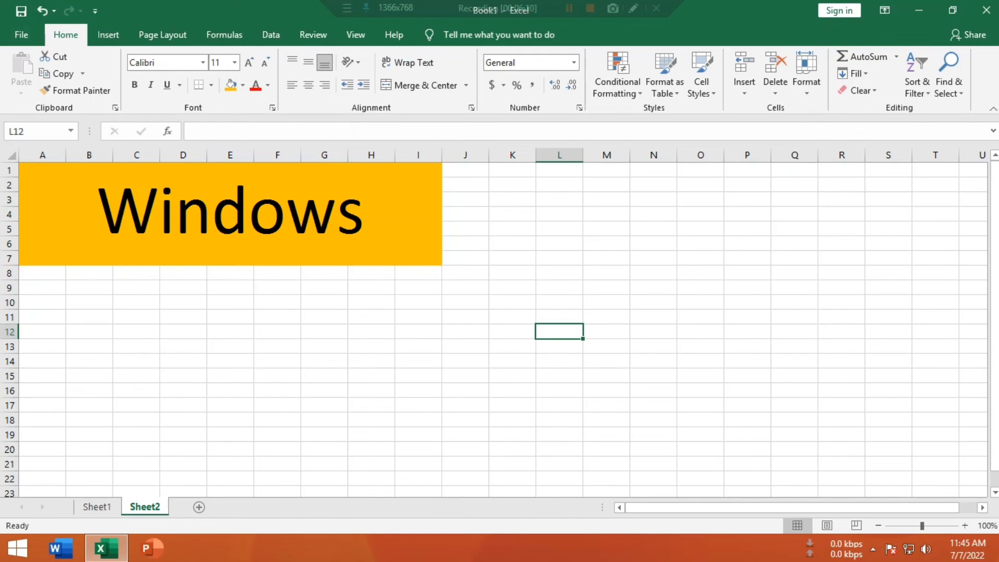
Merge each row of the range E12:H16 separately with Merge Across
left_click(466, 85)
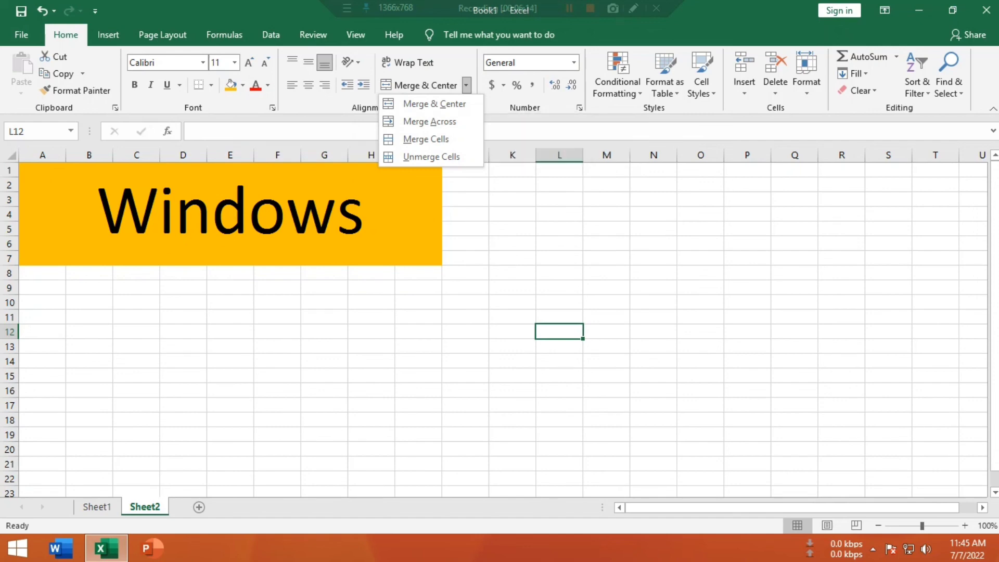
left_click(277, 347)
left_click_drag(278, 347, 371, 390)
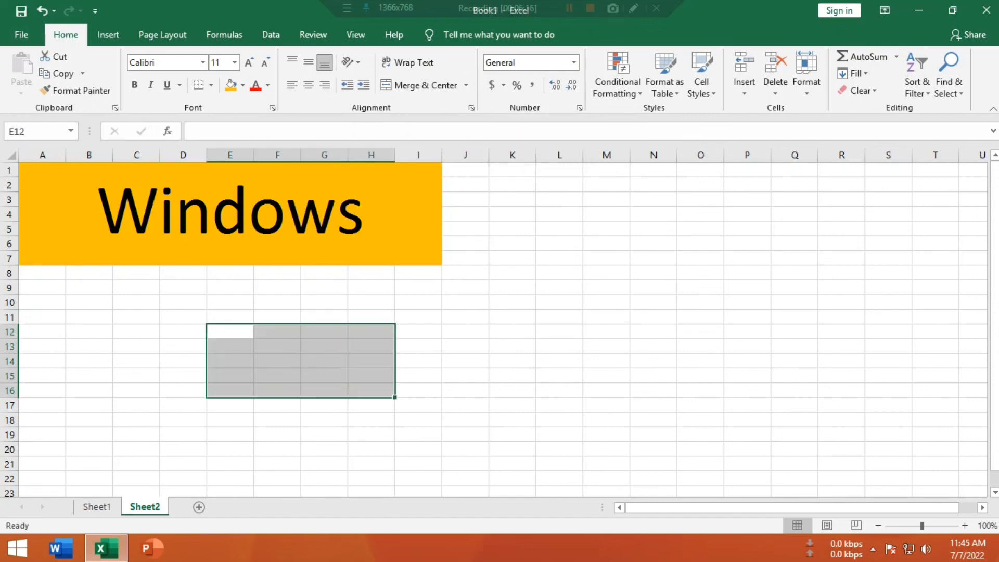
left_click(466, 84)
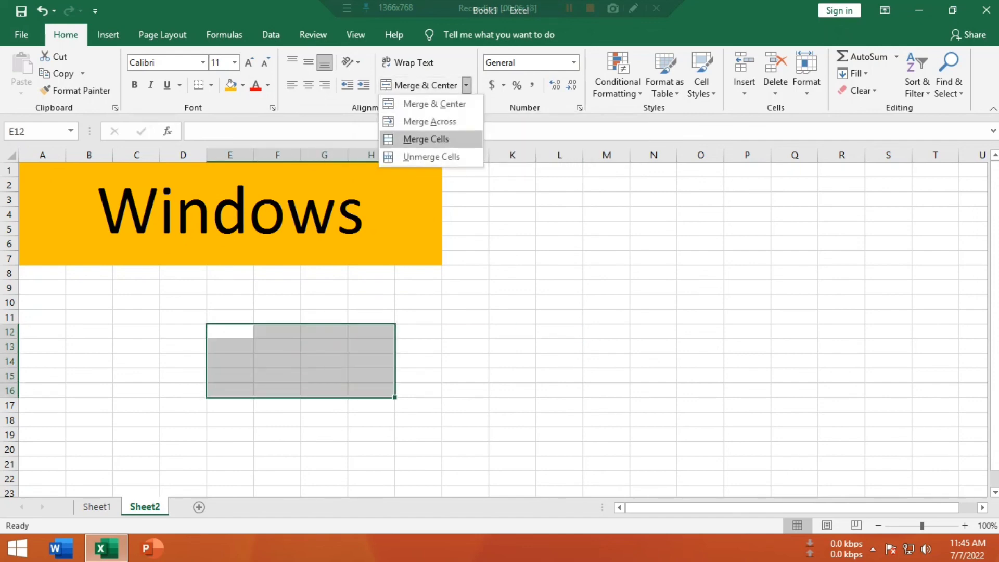
left_click(424, 120)
left_click(419, 302)
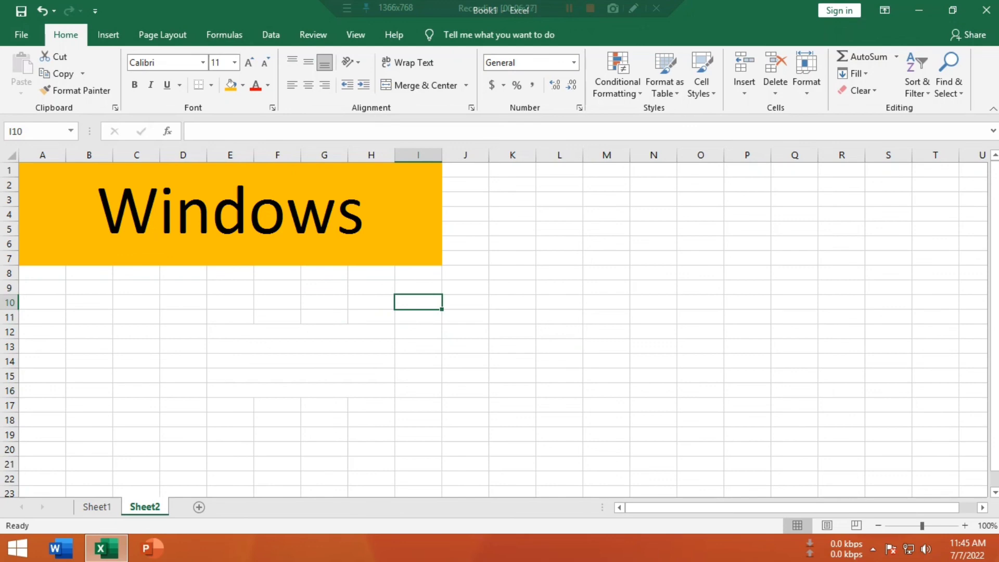
left_click_drag(313, 331, 315, 391)
left_click(465, 376)
Enter 12, 13, 14, 15 and 16 down the merged rows from E12 to E16
left_click(312, 331)
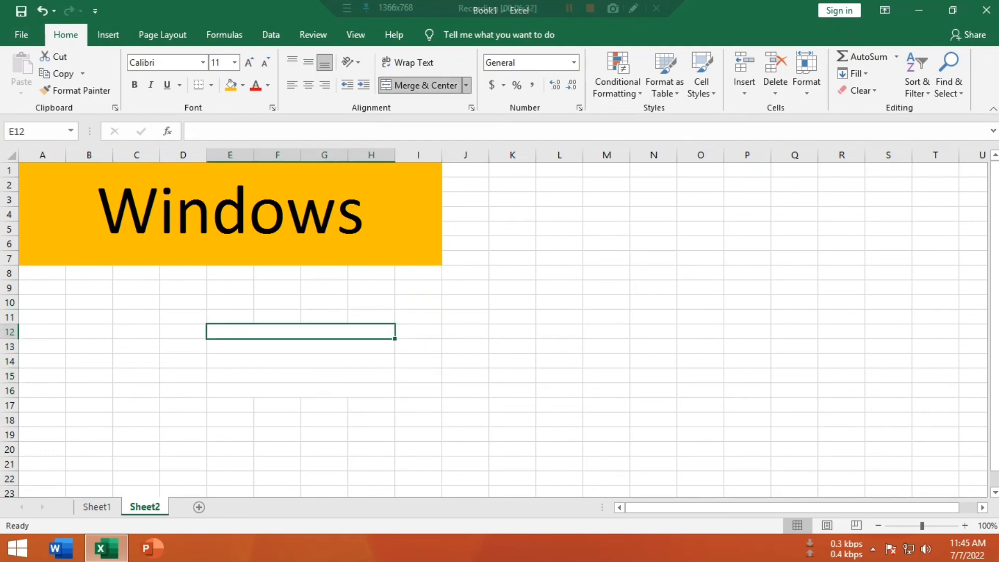
type("12")
key("Return")
type("13")
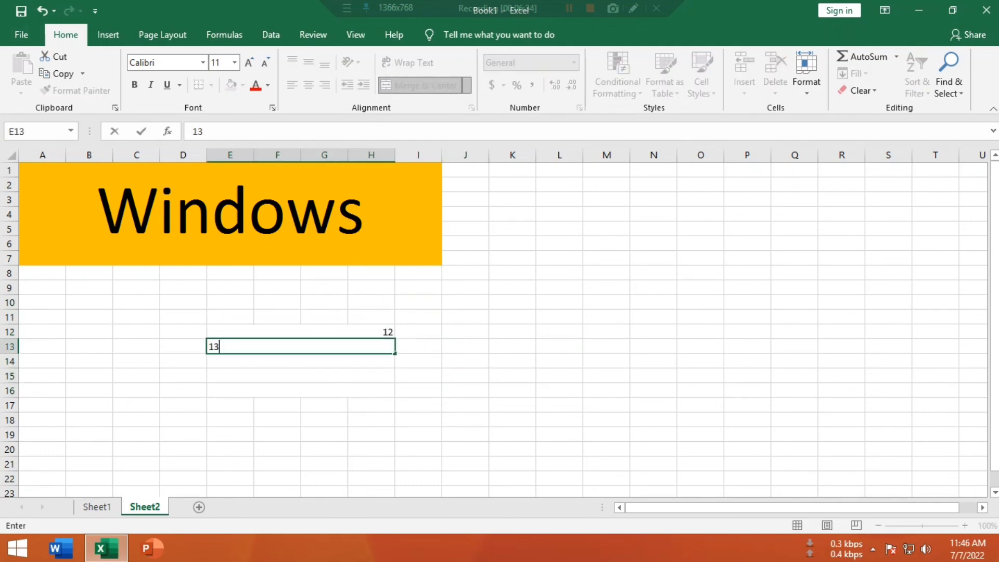
key("Return")
type("14")
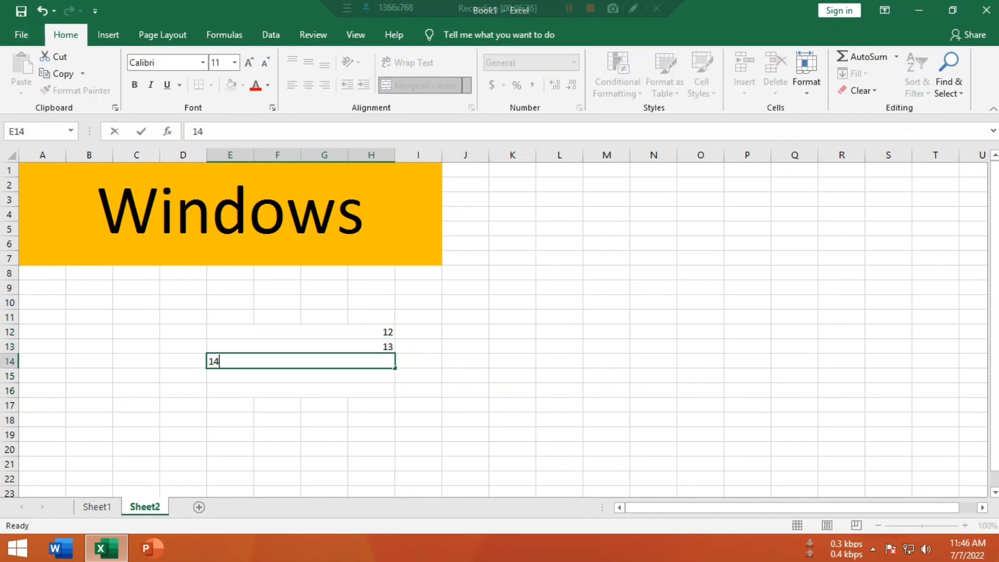
key("Return")
type("15")
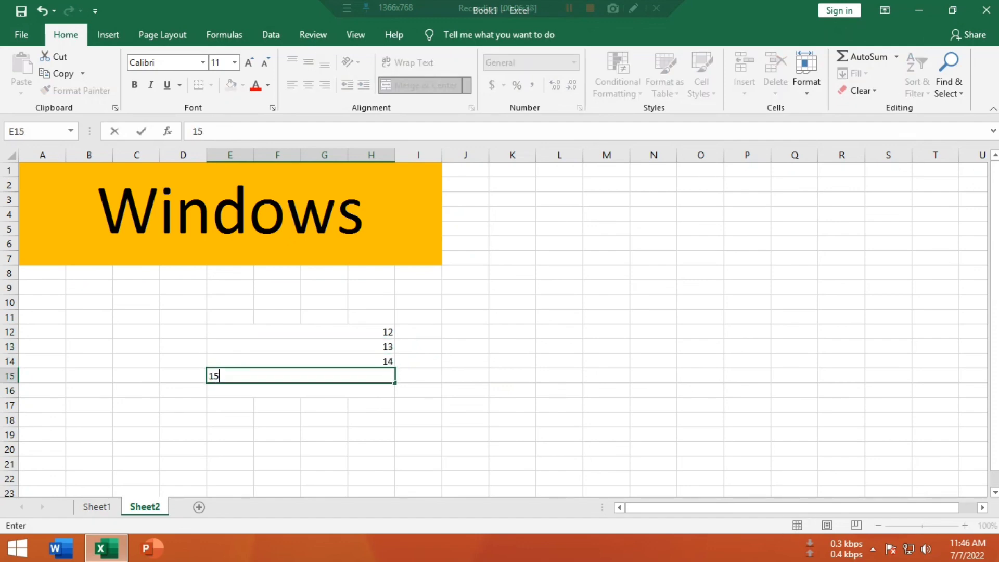
key("Return")
type("16")
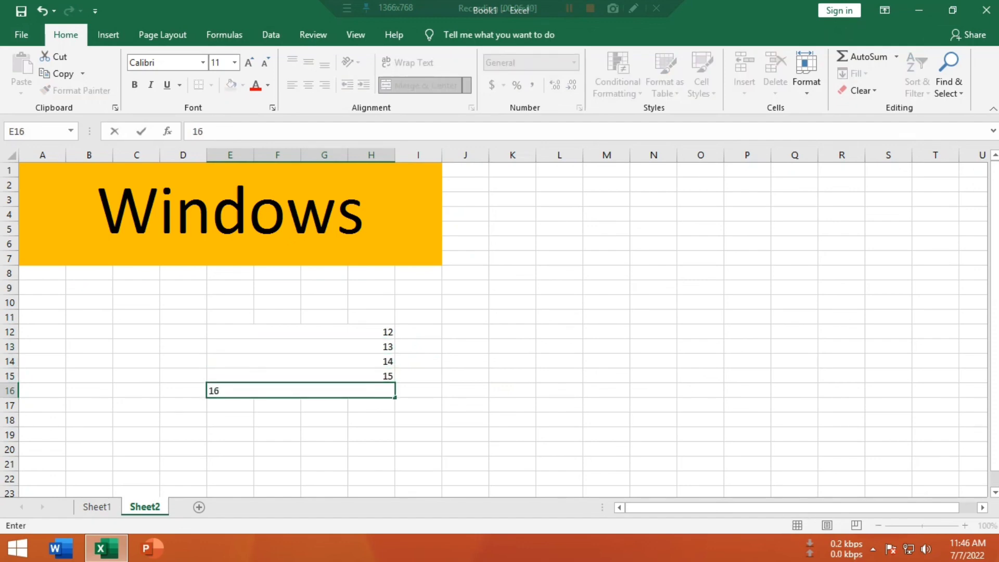
left_click(512, 376)
Center the numbers in the merged rows 12 to 16 horizontally and set their vertical alignment to middle
left_click_drag(333, 332, 333, 391)
left_click(308, 85)
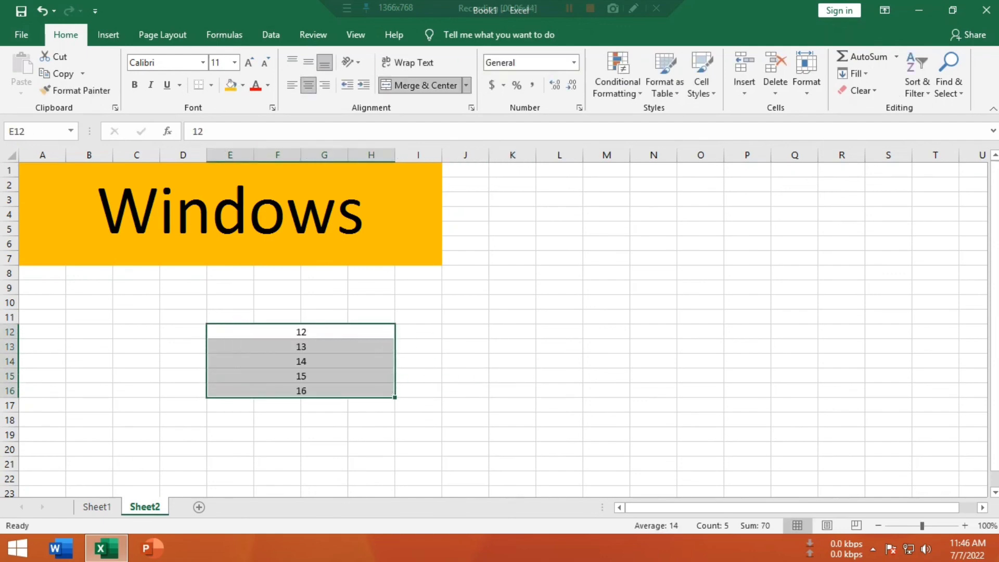
left_click(309, 62)
left_click(606, 346)
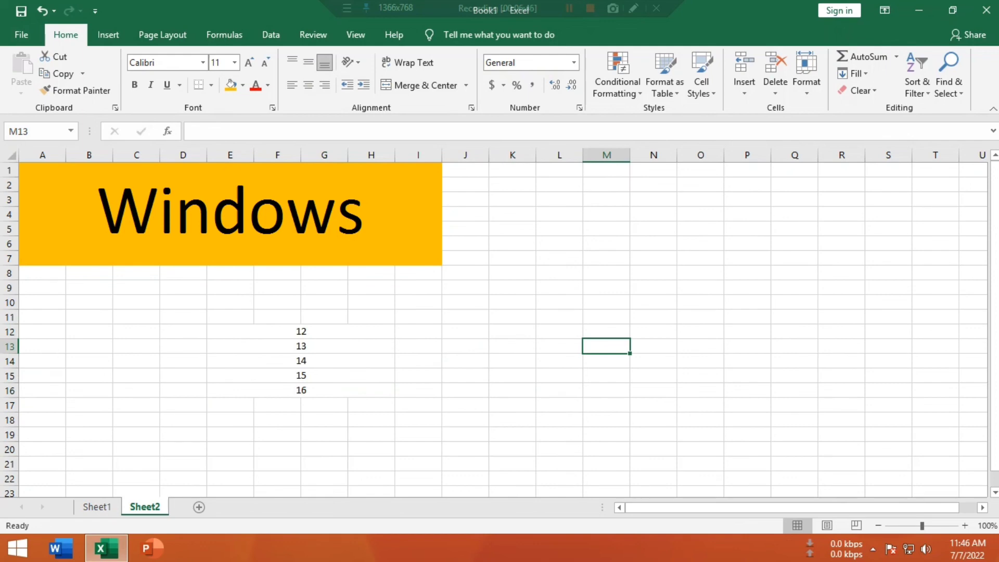